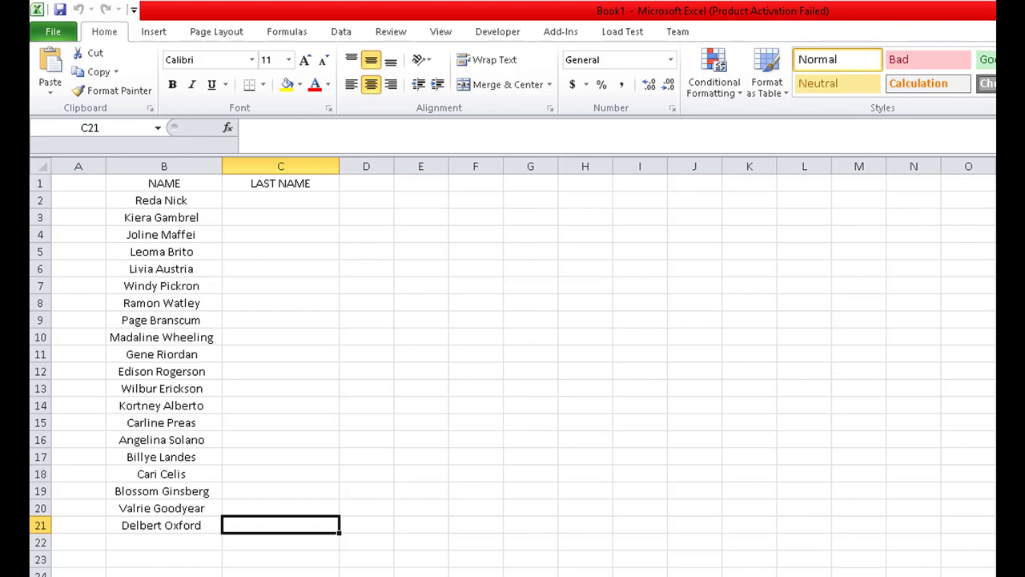
# - Enter the formula =FIND(" ", B2) in cell C2 to locate the space in the full name
pyautogui.click(243, 201)
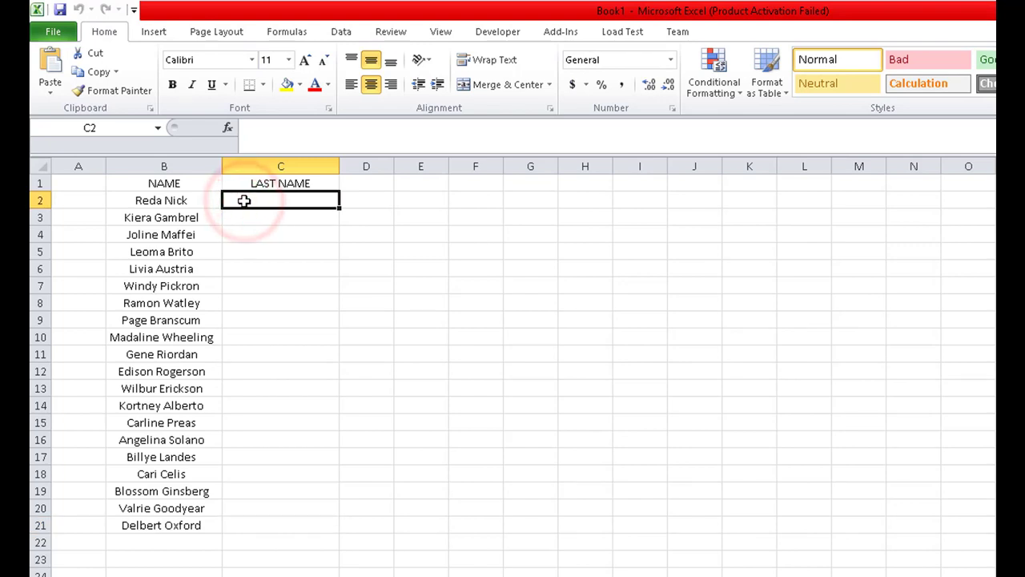
pyautogui.click(291, 137)
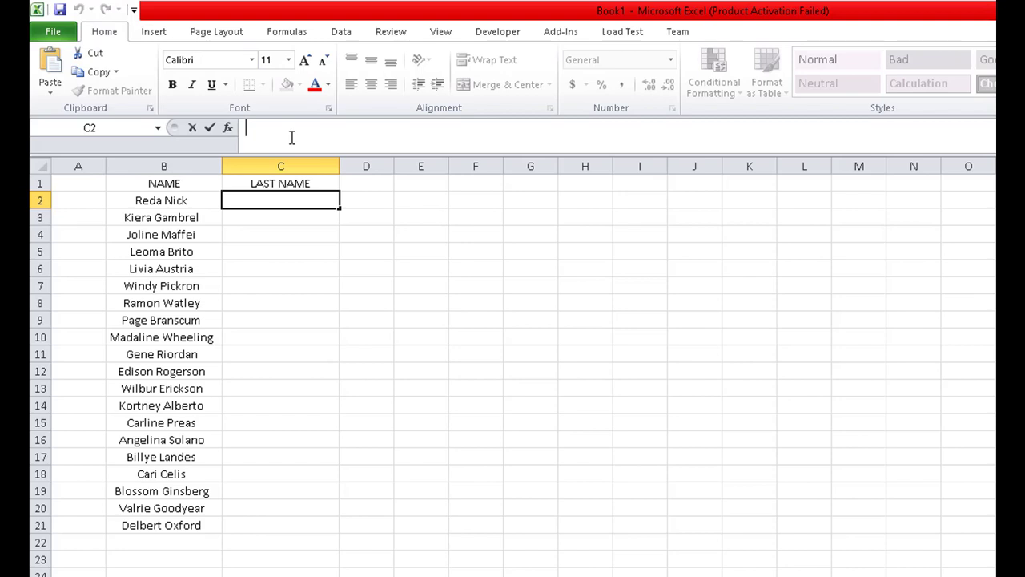
pyautogui.write('=find')
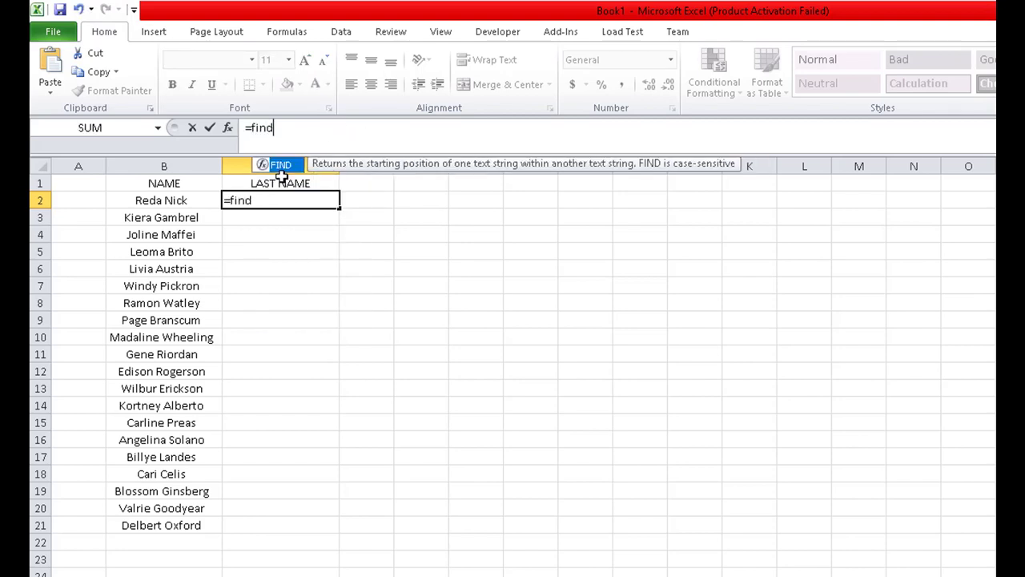
pyautogui.doubleClick(282, 166)
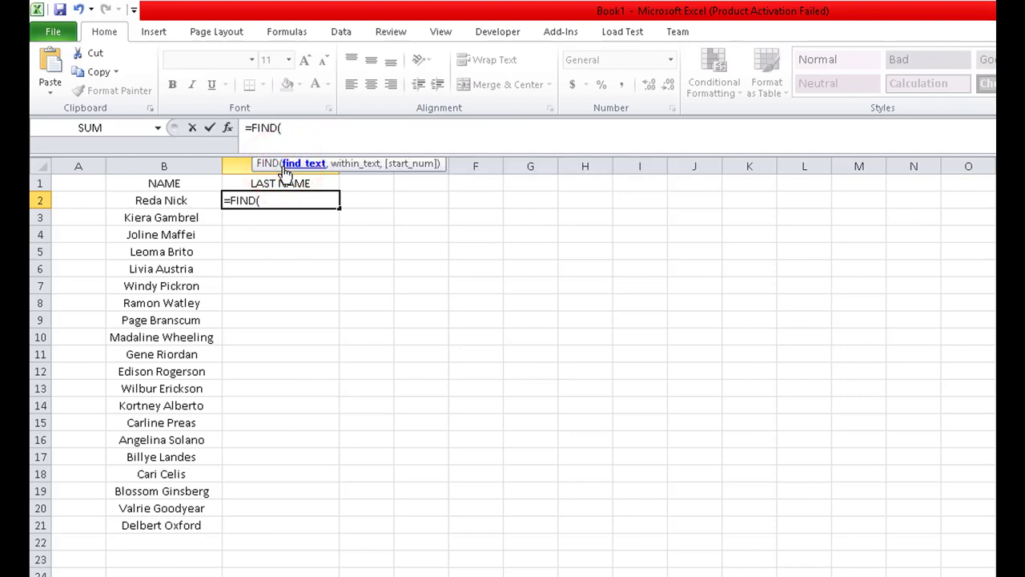
pyautogui.write('" ",')
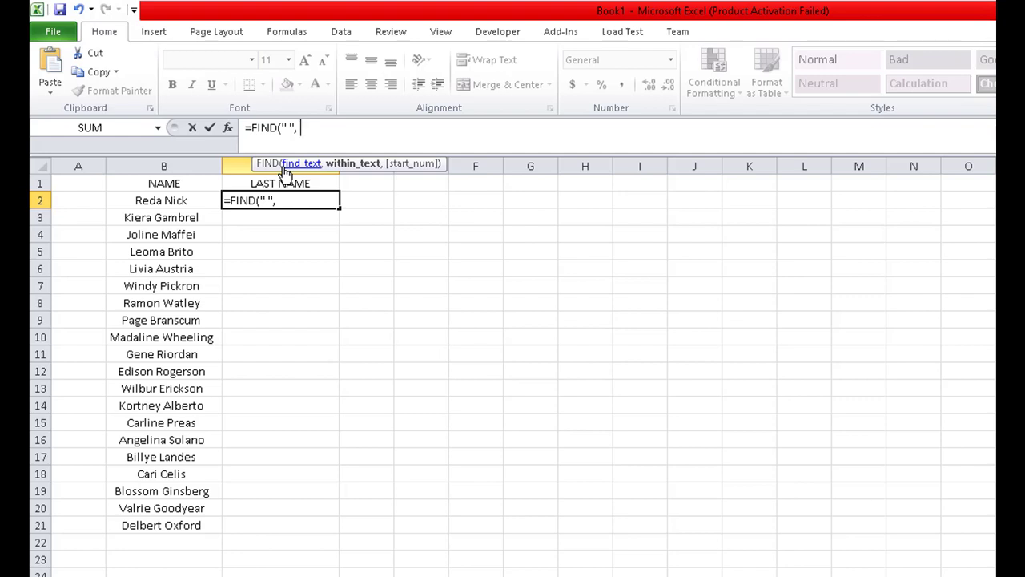
pyautogui.click(187, 201)
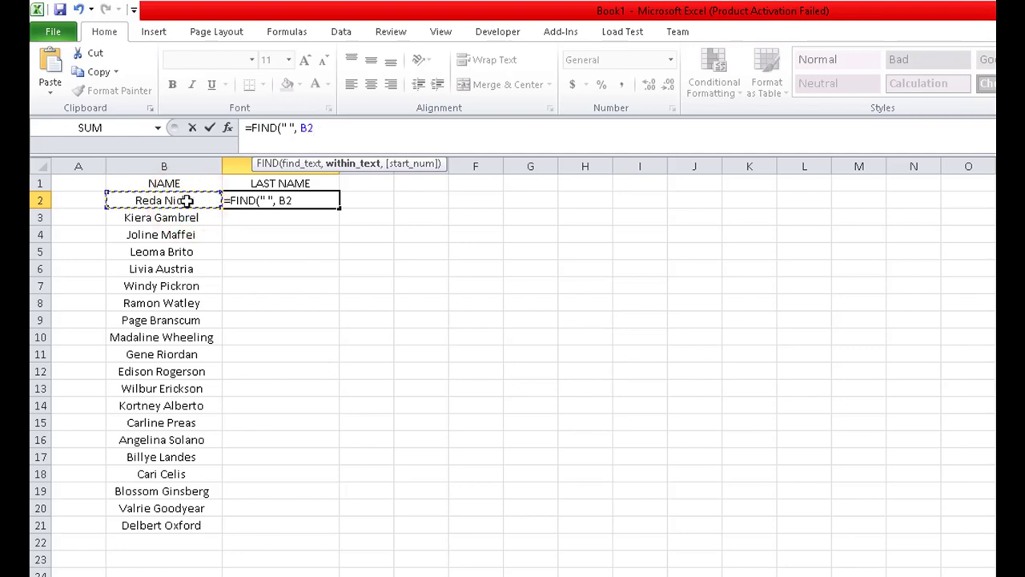
pyautogui.write(')')
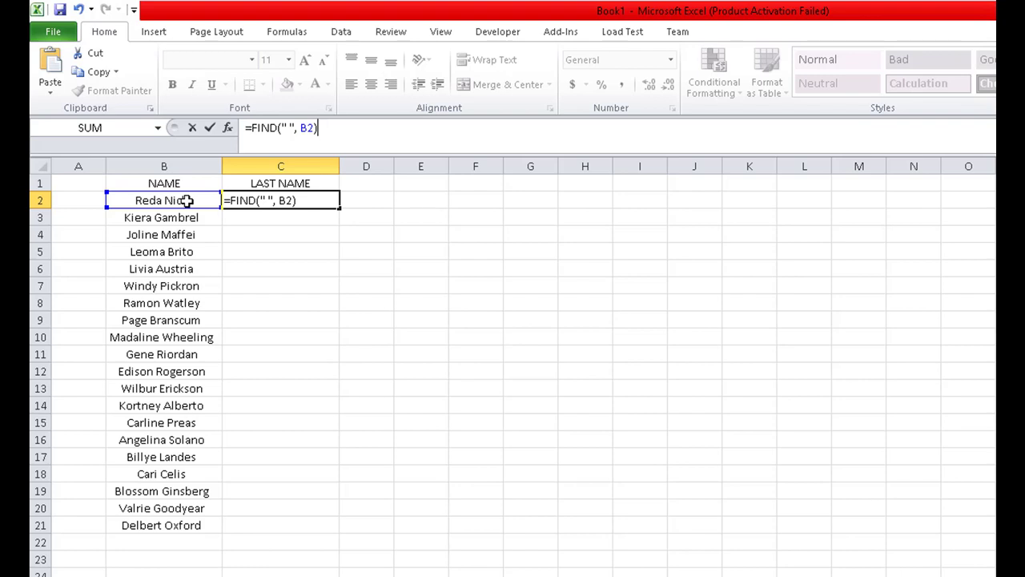
pyautogui.press('Return')
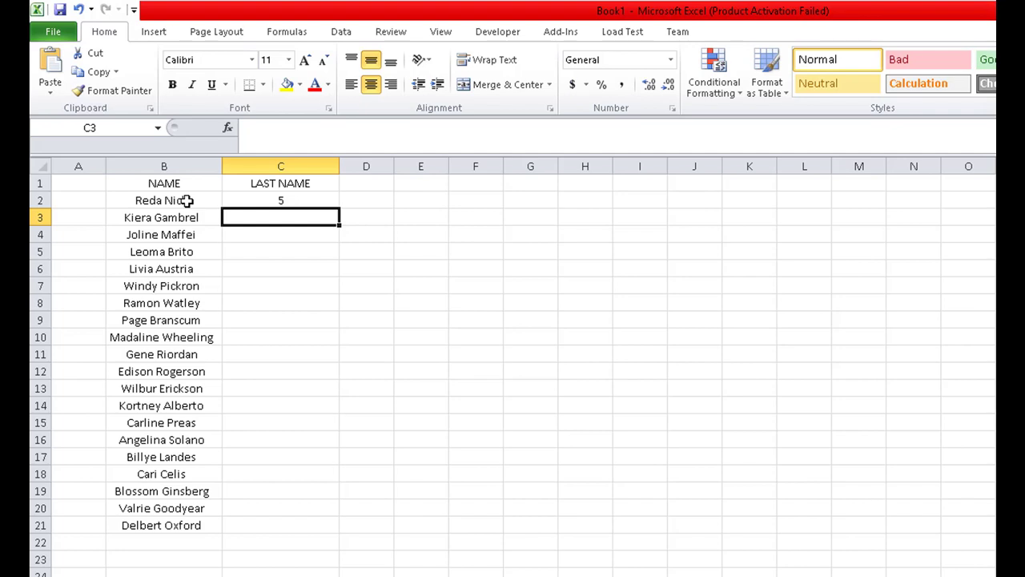
pyautogui.click(290, 201)
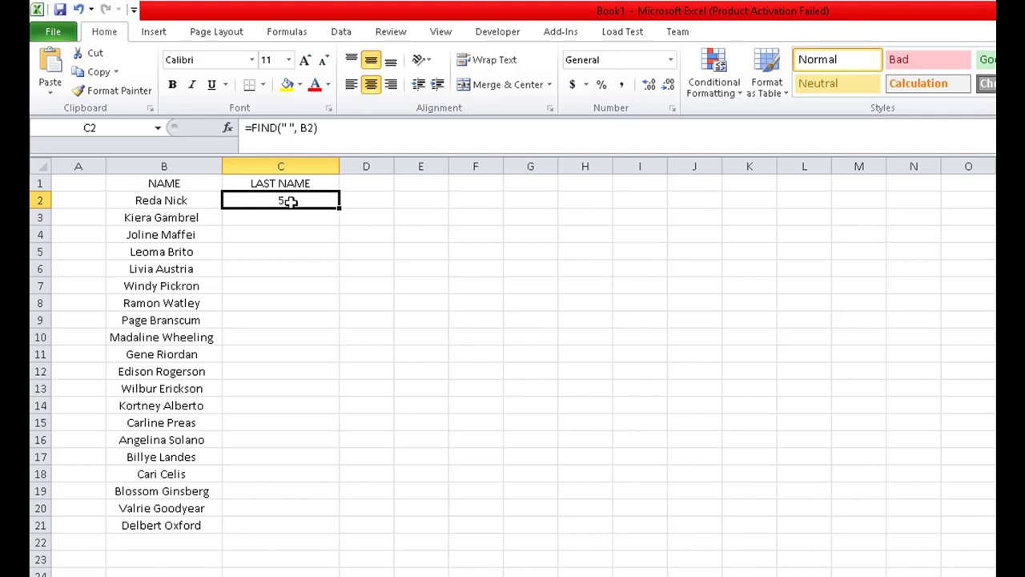
# - Insert a column before the LAST NAME column and give it the heading NAME in C1
pyautogui.click(277, 164)
pyautogui.rightClick(277, 164)
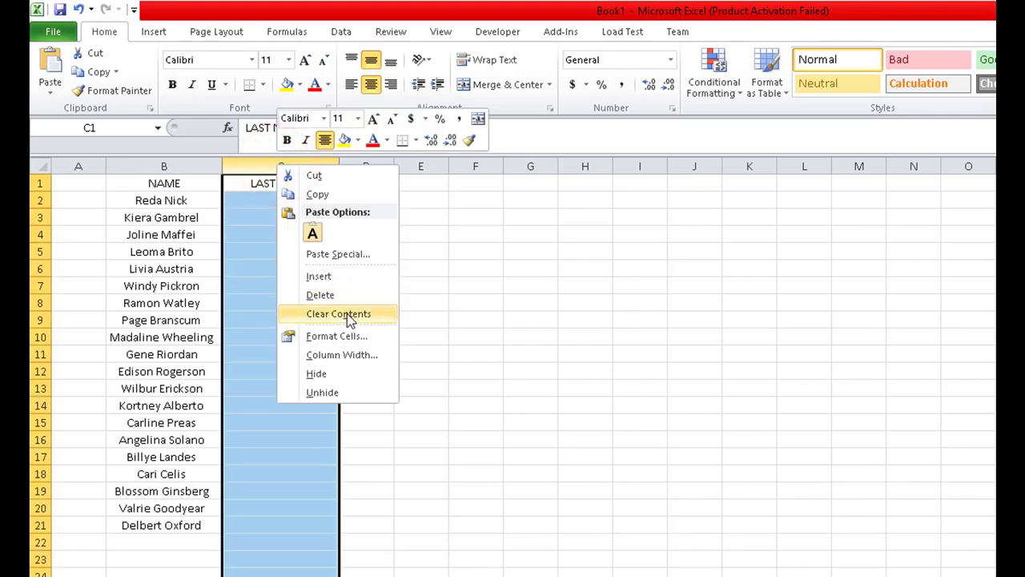
pyautogui.click(327, 280)
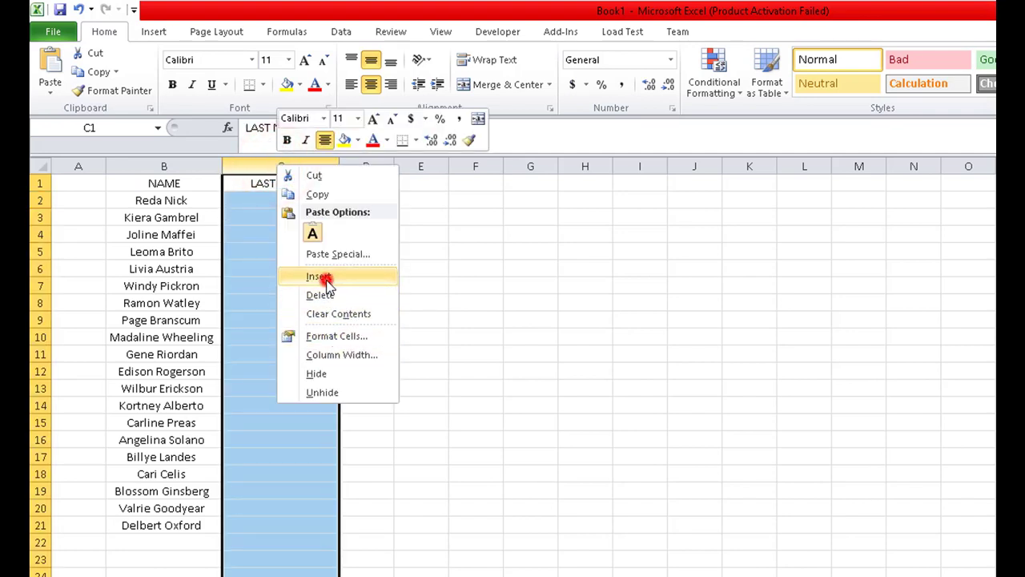
pyautogui.click(306, 186)
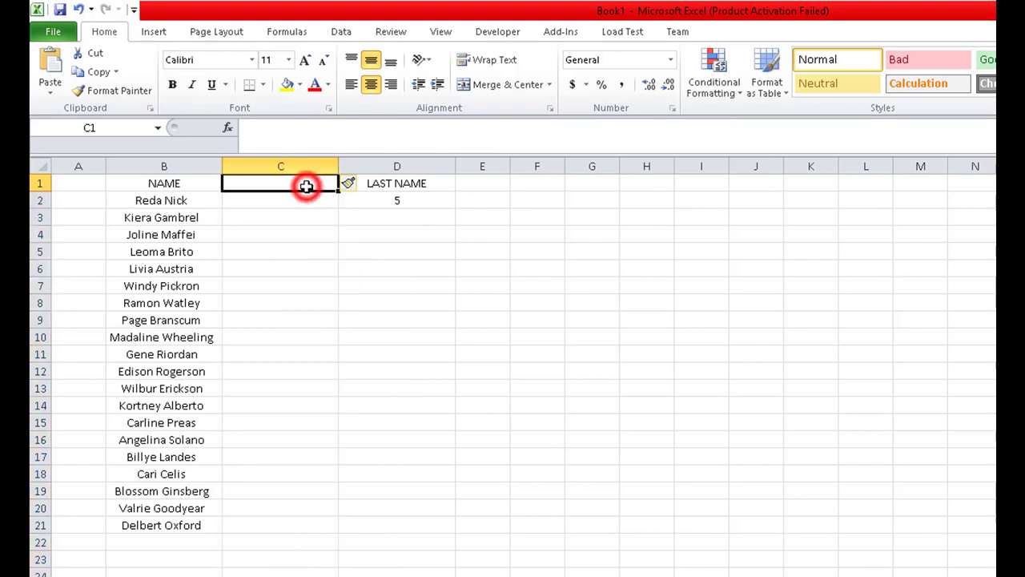
pyautogui.write('NAE')
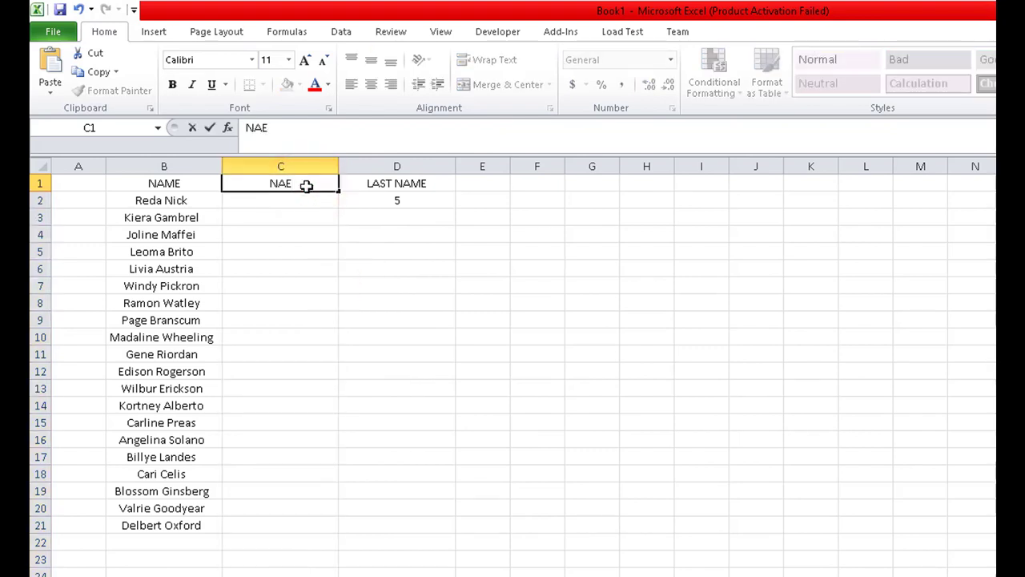
pyautogui.press('BackSpace')
pyautogui.write('ME')
pyautogui.press('Return')
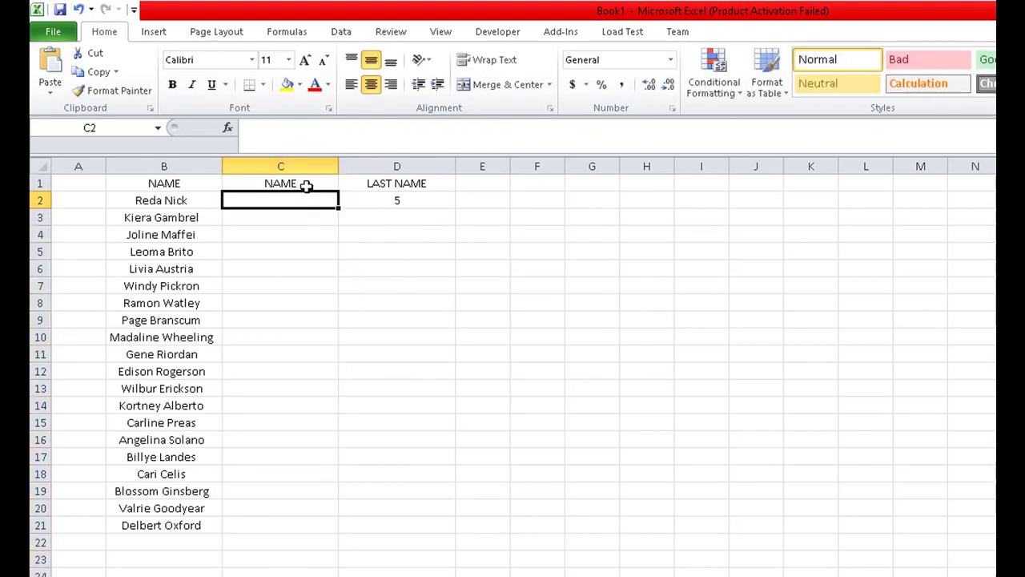
# - Copy the formula text =FIND(" ", B2) from cell D2 into cell C2
pyautogui.click(373, 201)
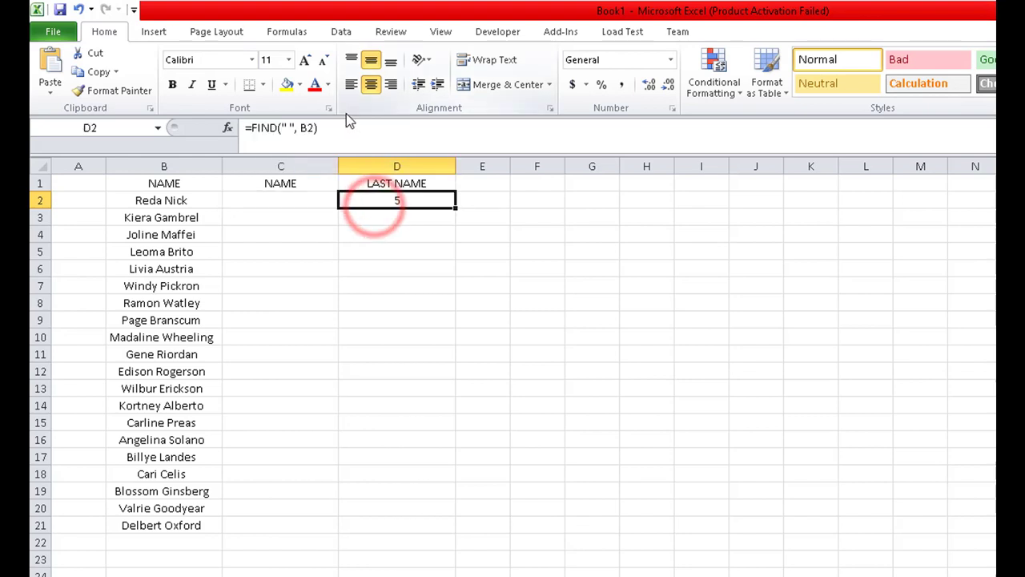
pyautogui.moveTo(337, 127); pyautogui.dragTo(240, 131)
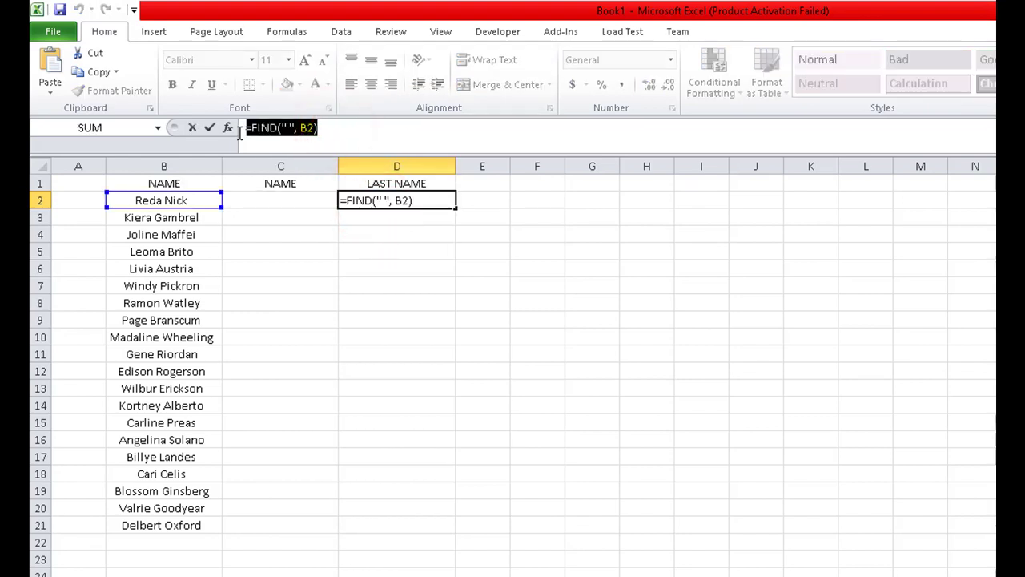
pyautogui.press('Return')
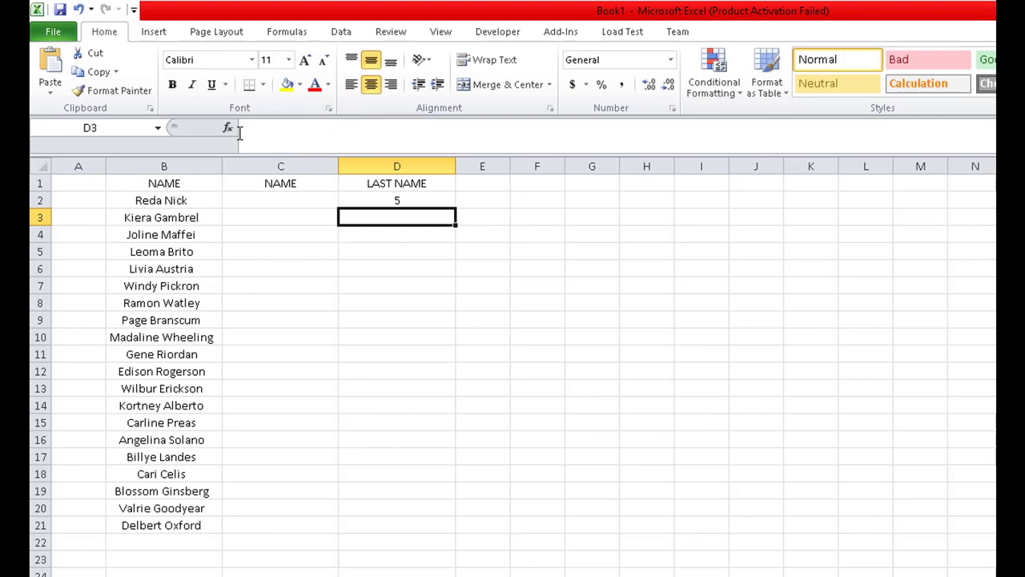
pyautogui.click(307, 199)
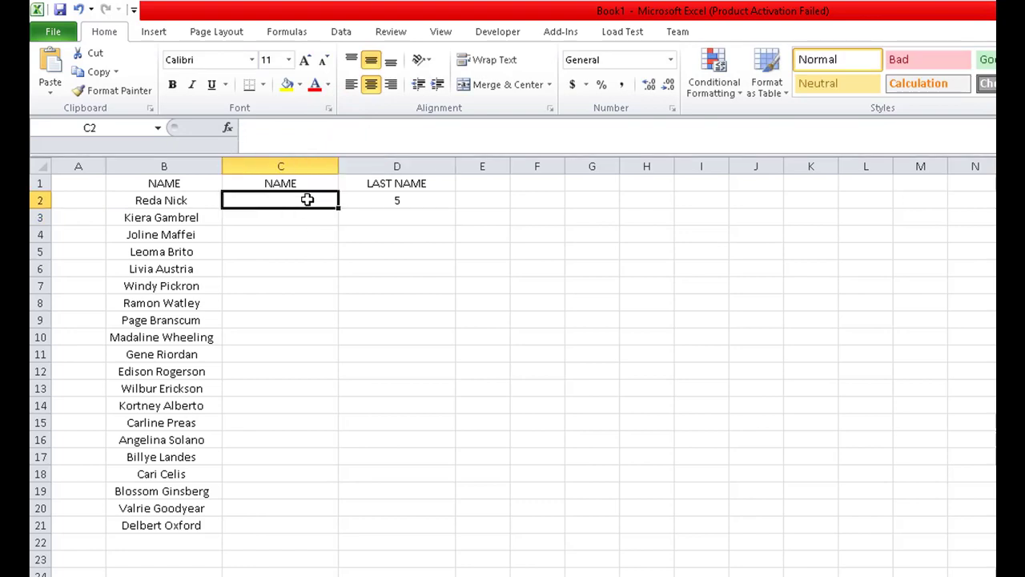
pyautogui.click(313, 138)
pyautogui.hotkey('ctrl', 'v')
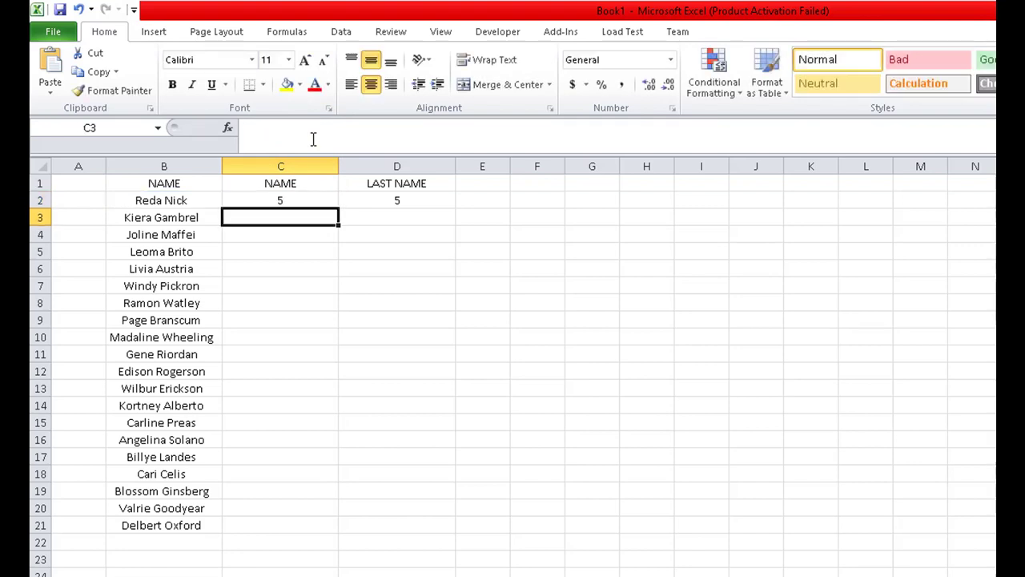
pyautogui.press('Up')
pyautogui.press('Right')
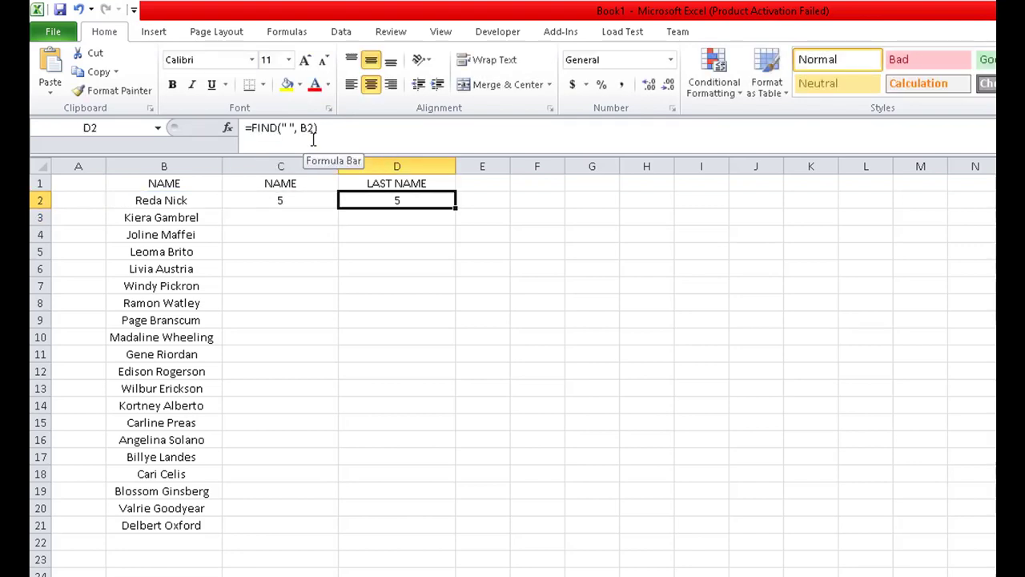
# - Wrap the formula in C2 in the LEFT function so it reads =LEFT(B2,FIND(" ", B2))
pyautogui.press('Left')
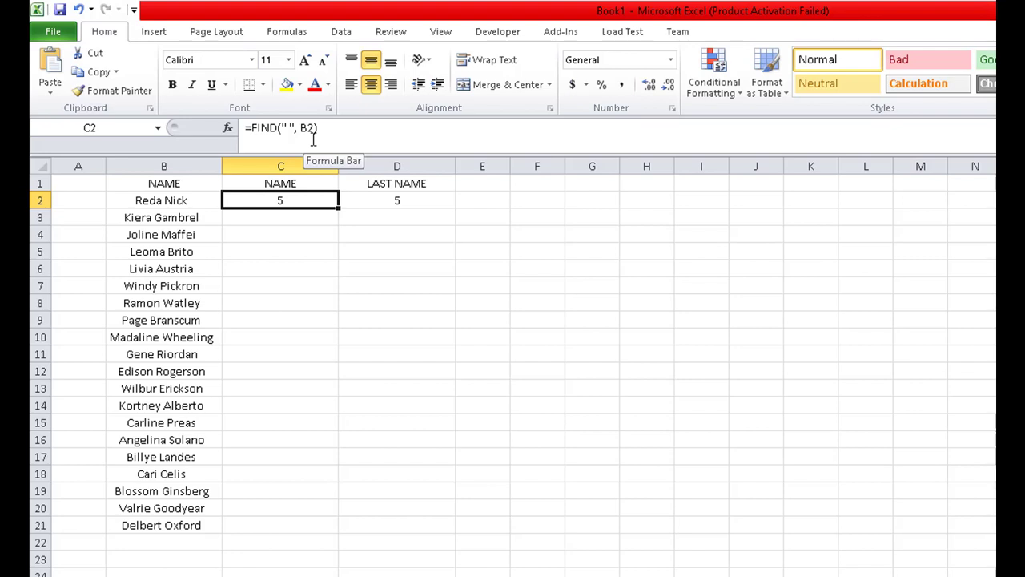
pyautogui.click(250, 127)
pyautogui.write('LEFT')
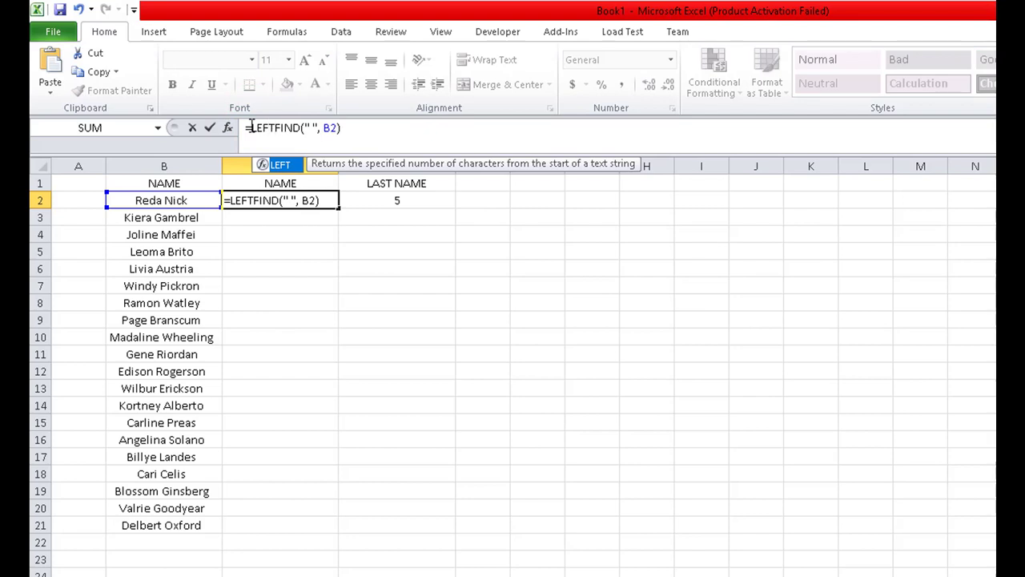
pyautogui.write('(')
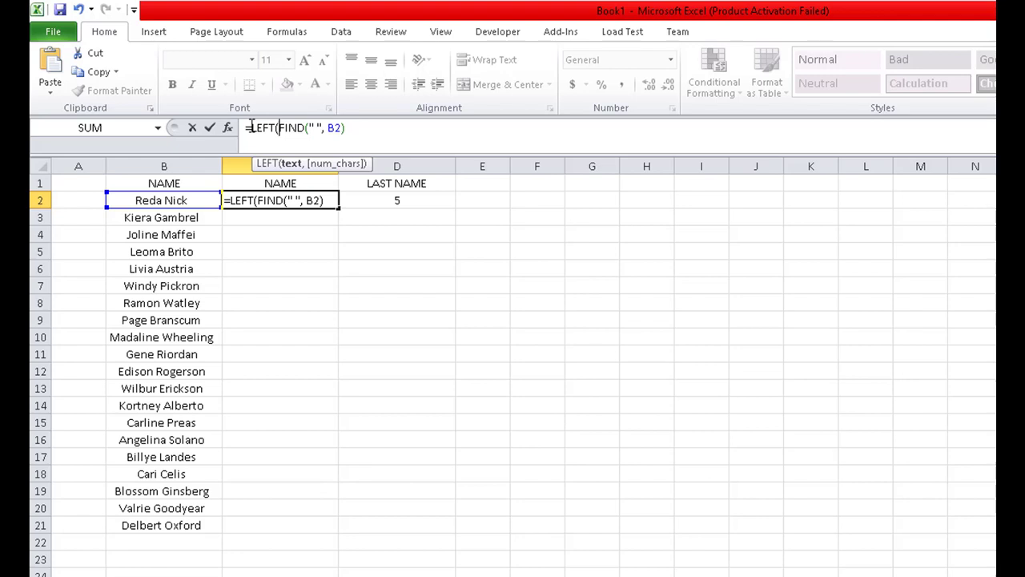
pyautogui.click(190, 201)
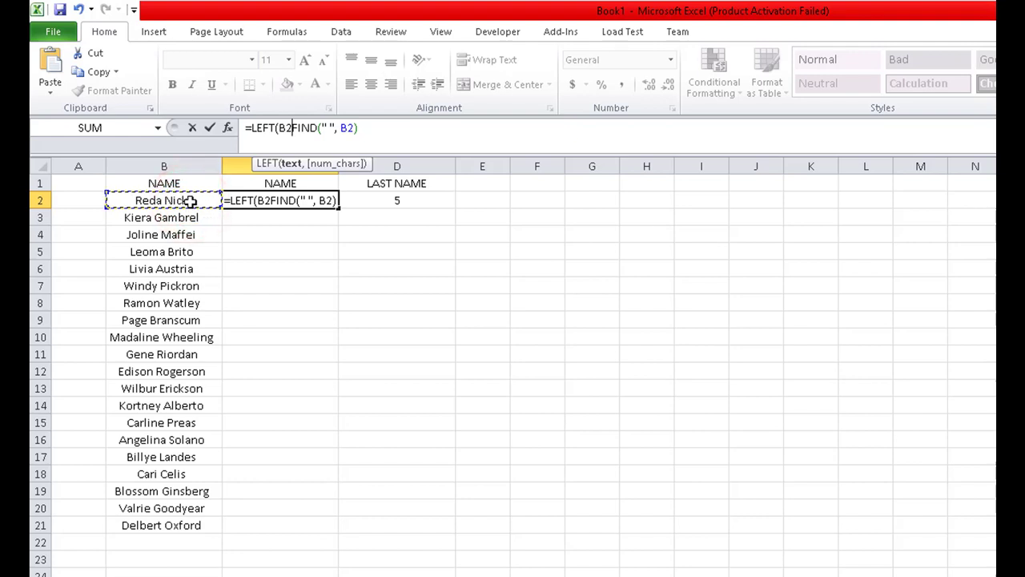
pyautogui.write(',')
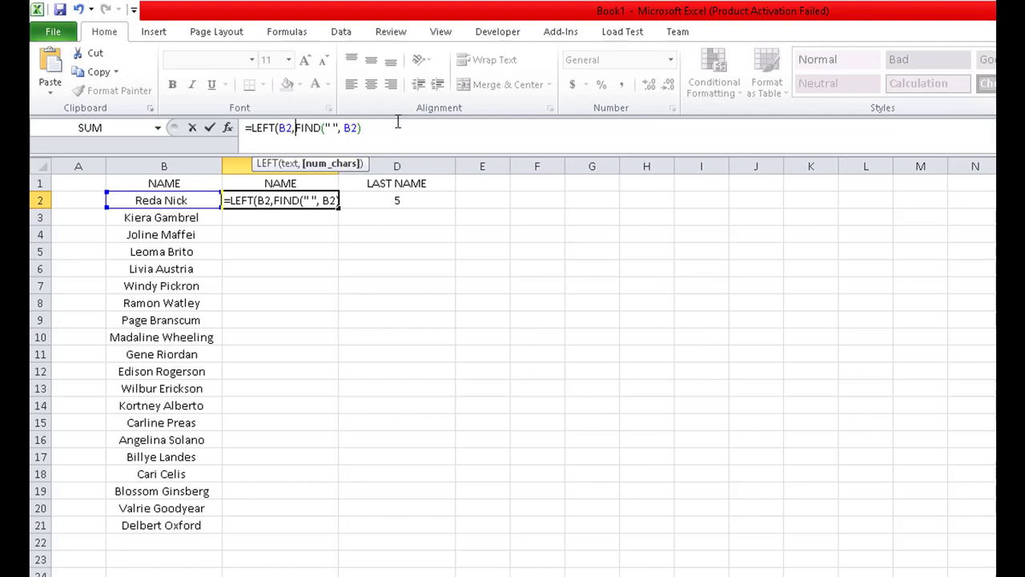
pyautogui.click(374, 128)
pyautogui.write(')')
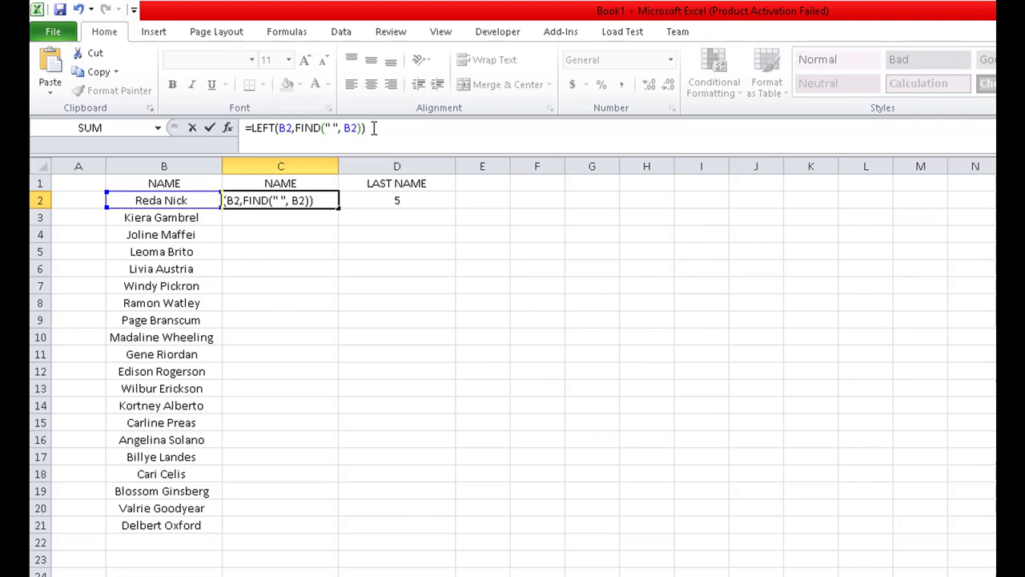
pyautogui.press('Return')
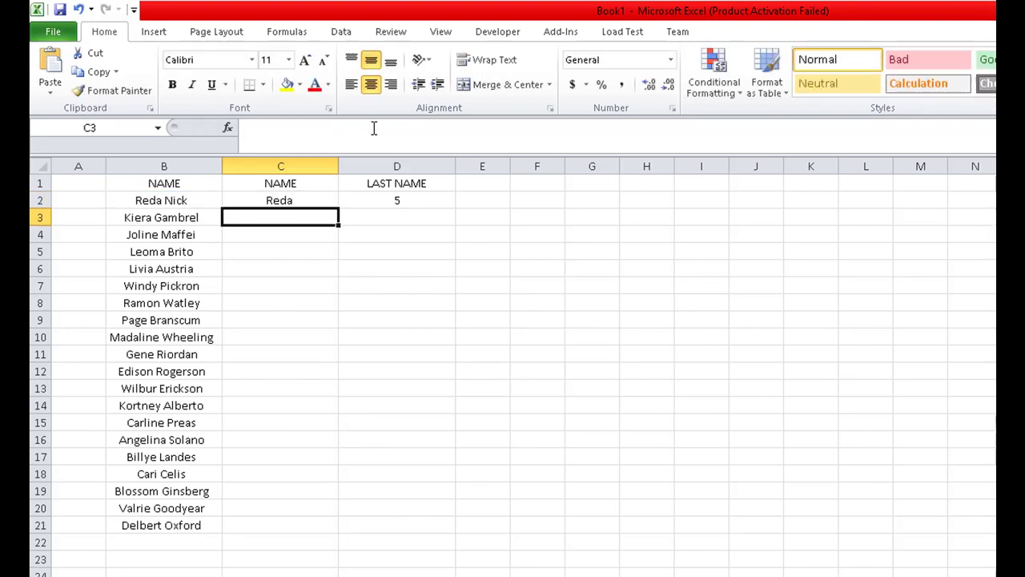
# - Fill the C2 formula down to C21 and widen column C slightly
pyautogui.click(305, 202)
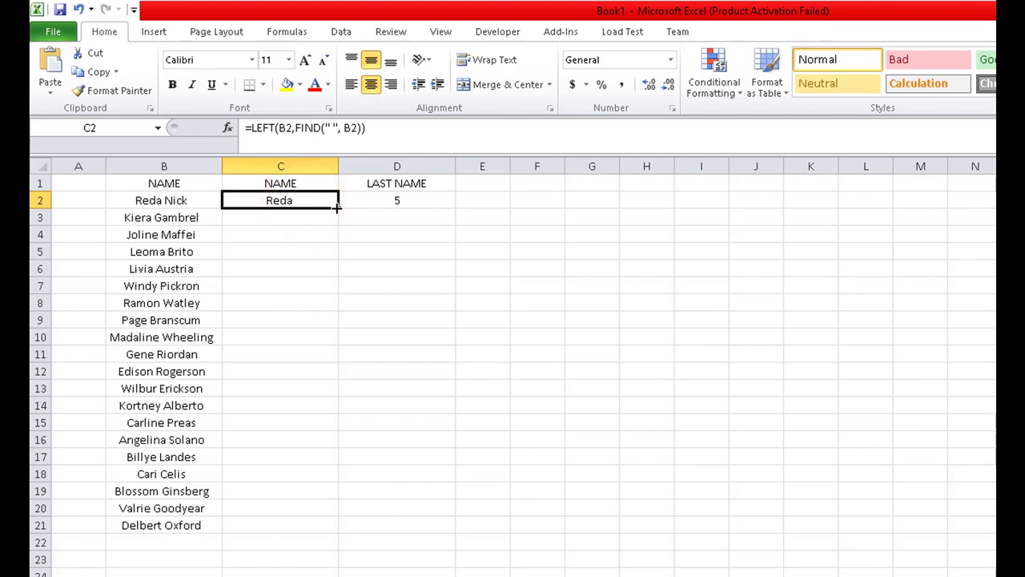
pyautogui.moveTo(337, 206); pyautogui.dragTo(340, 529)
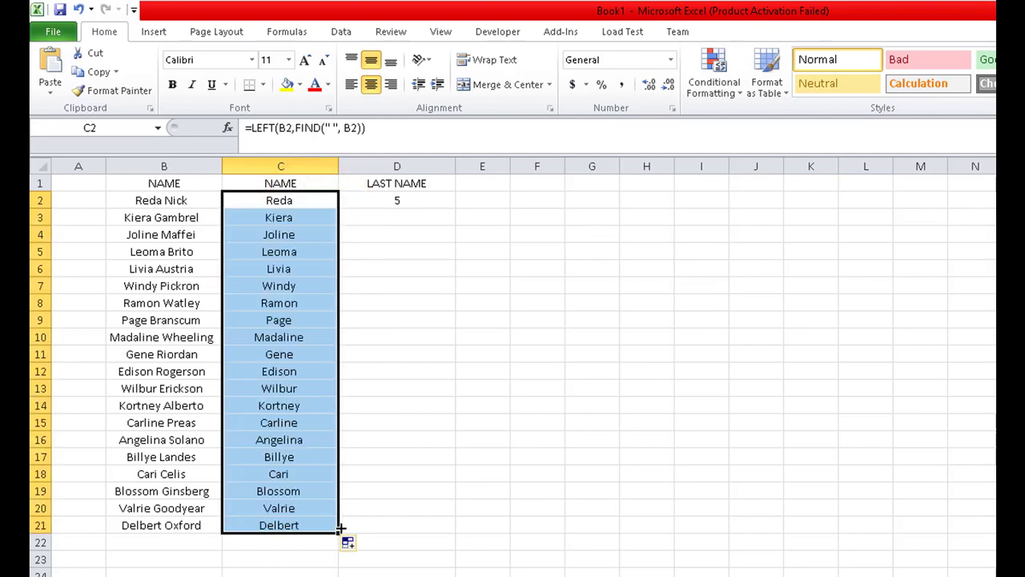
pyautogui.moveTo(339, 167); pyautogui.dragTo(356, 167)
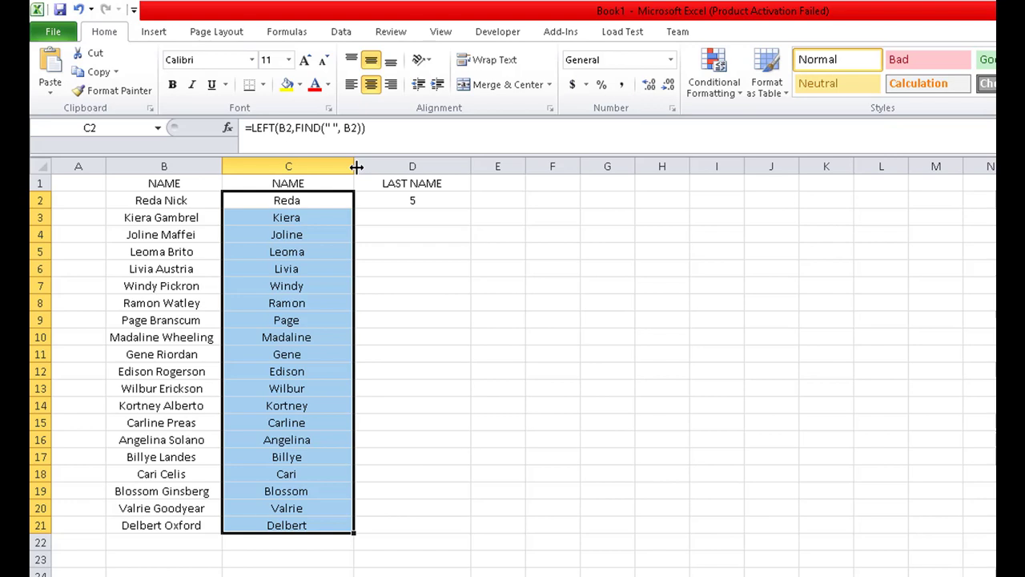
# - Wrap the FIND formula in D2 in the MID function with B2 as the text, so it reads =MID(B2,FIND(" ", B2))
pyautogui.click(401, 202)
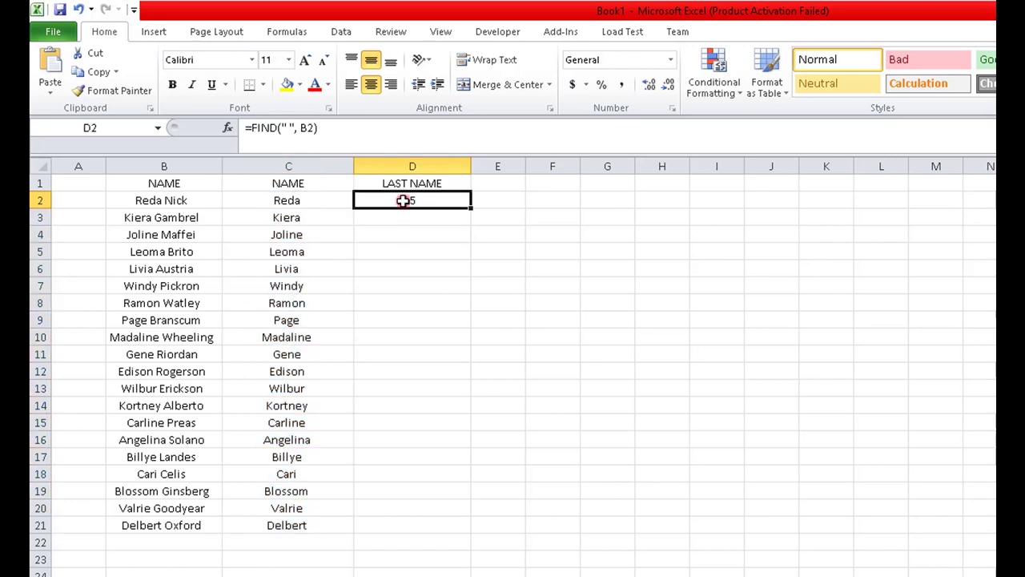
pyautogui.click(251, 128)
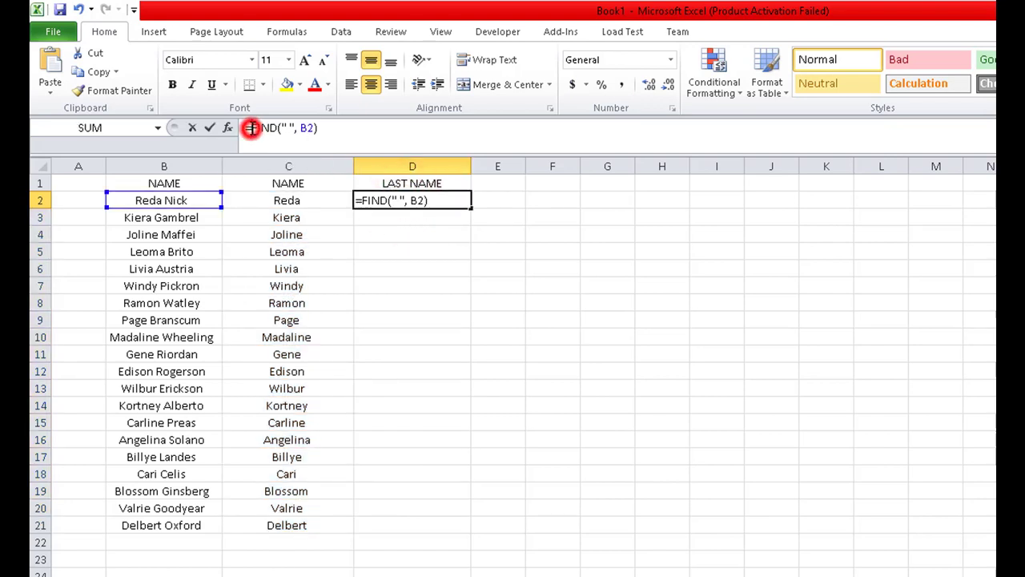
pyautogui.write('MID')
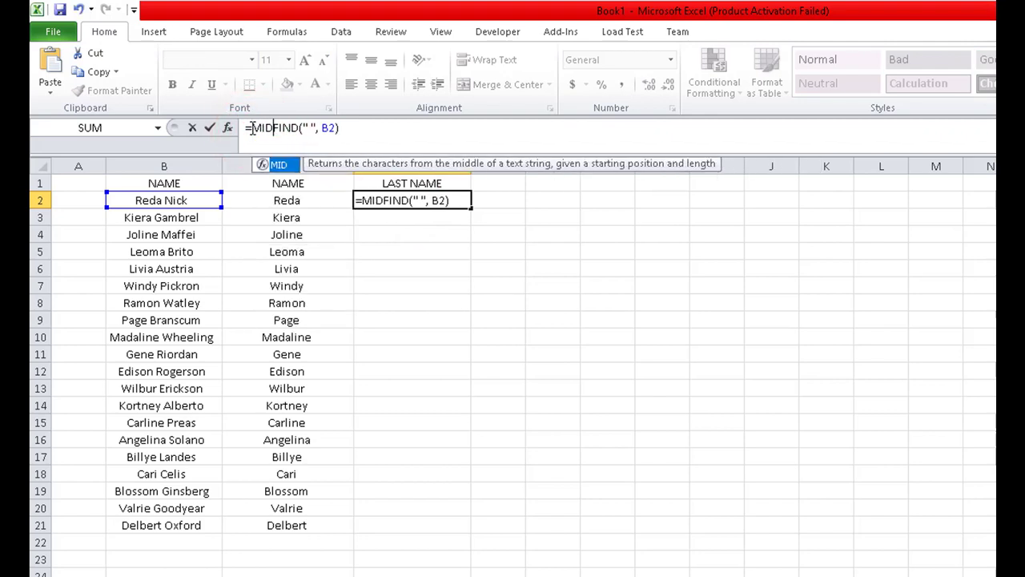
pyautogui.write('(')
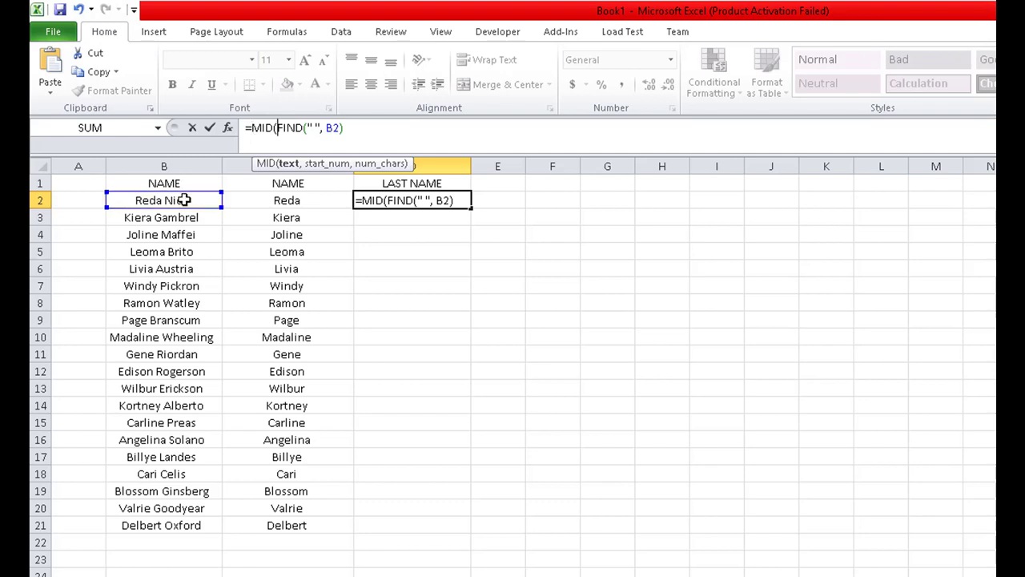
pyautogui.click(184, 200)
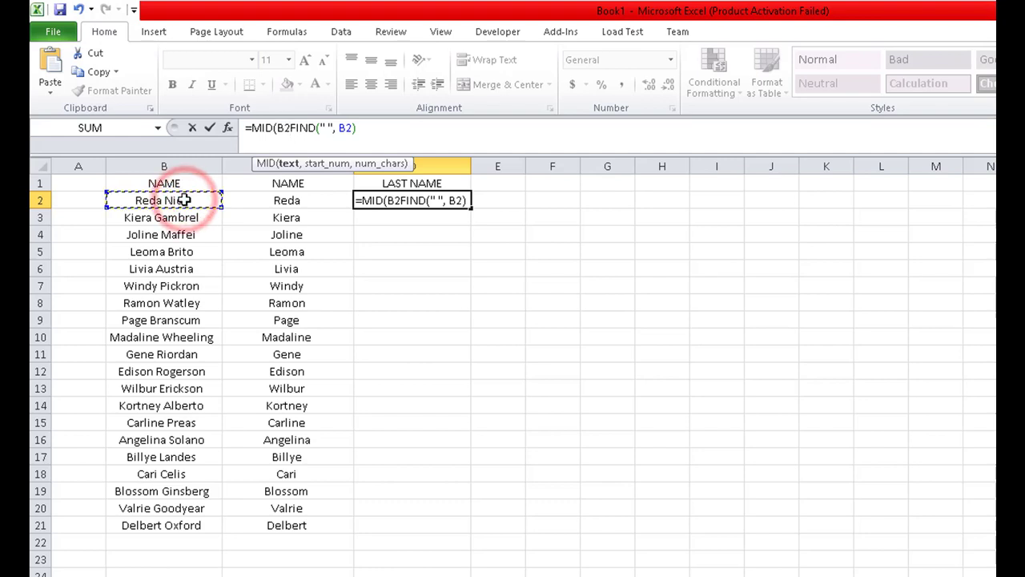
pyautogui.write(',')
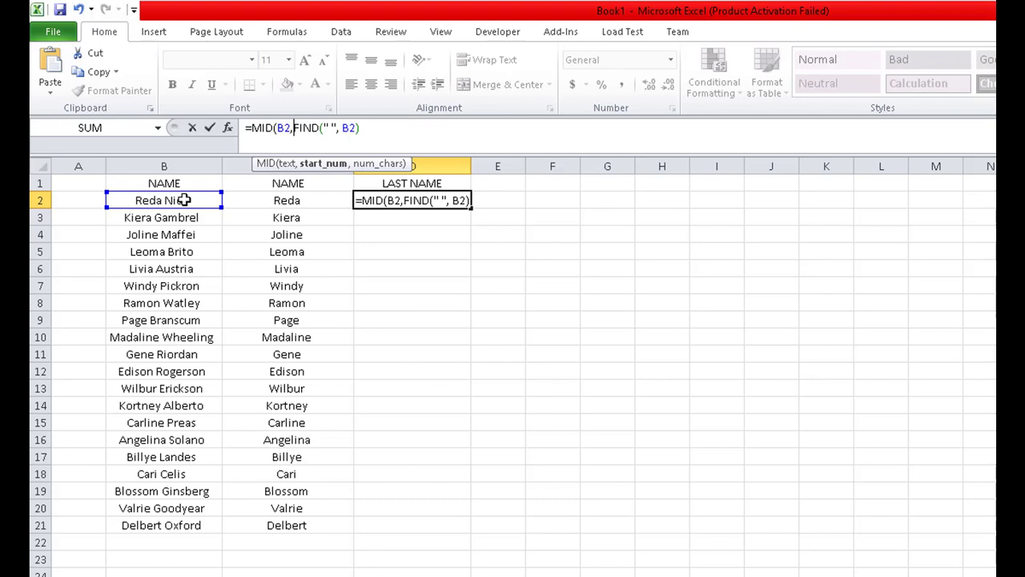
pyautogui.click(378, 122)
pyautogui.write(')')
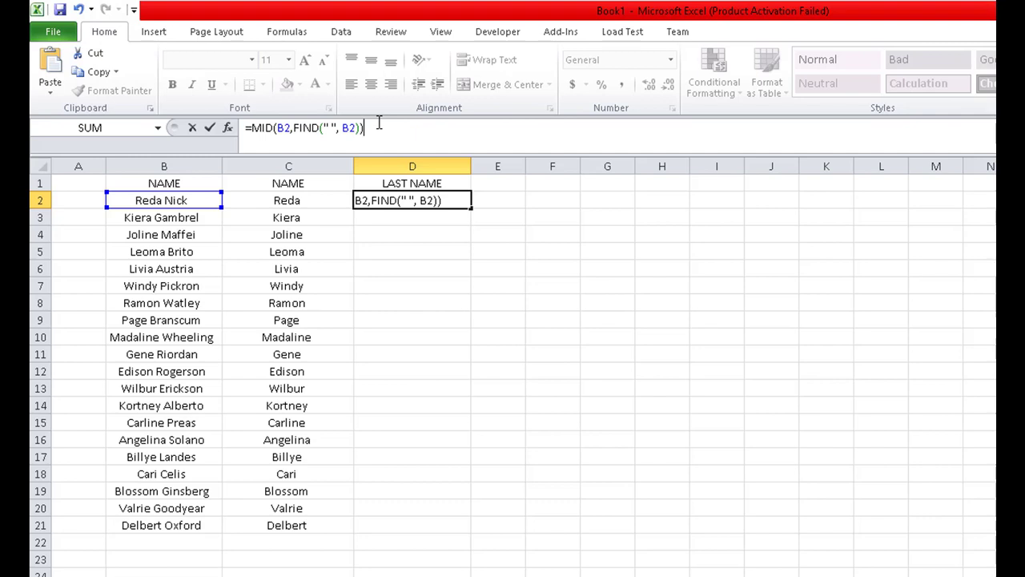
pyautogui.press('Return')
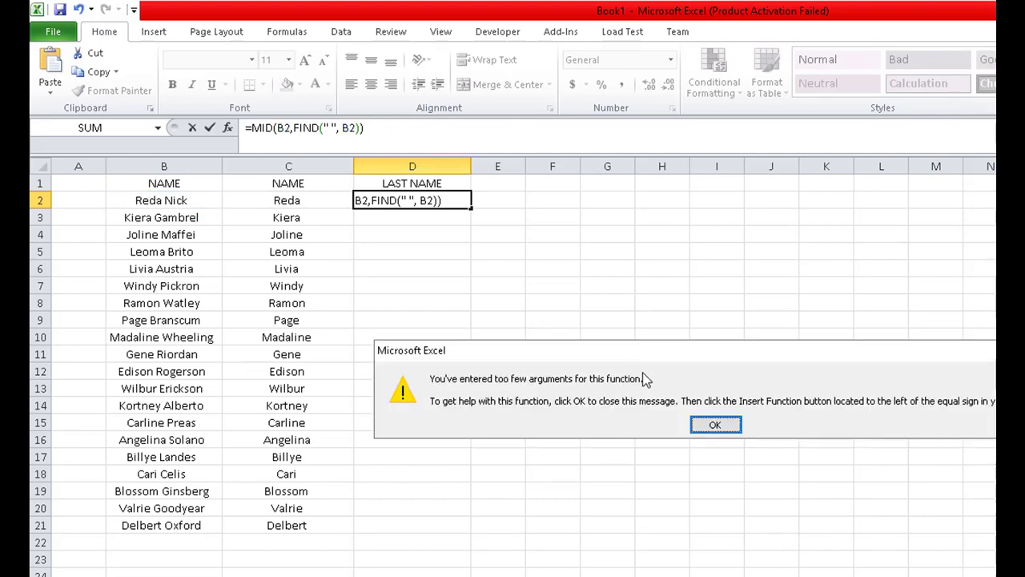
pyautogui.click(717, 425)
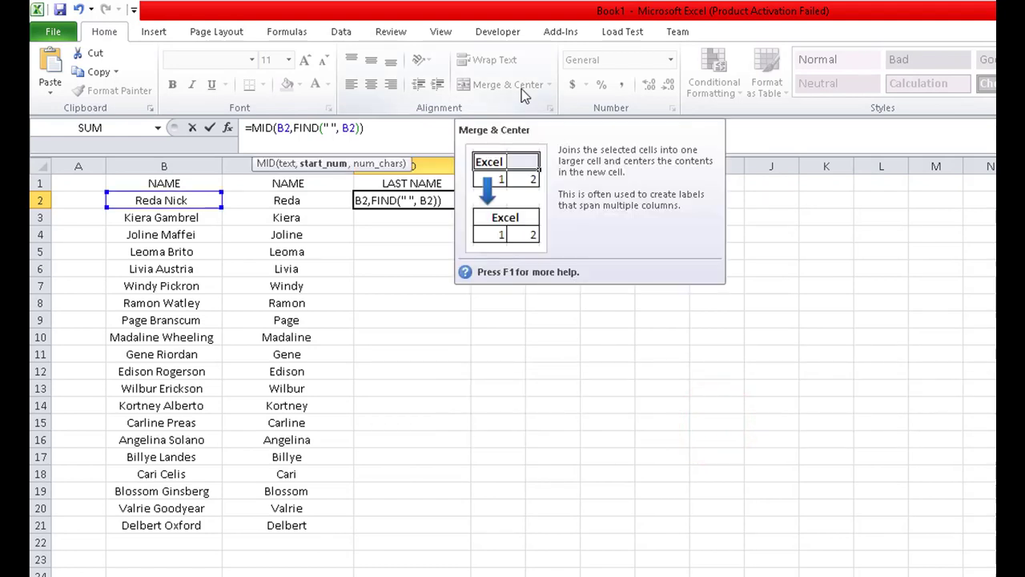
# - Add LEN(B2) as the num_chars argument in D2 so the formula reads =MID(B2,FIND(" ", B2),LEN(B2))
pyautogui.write(',')
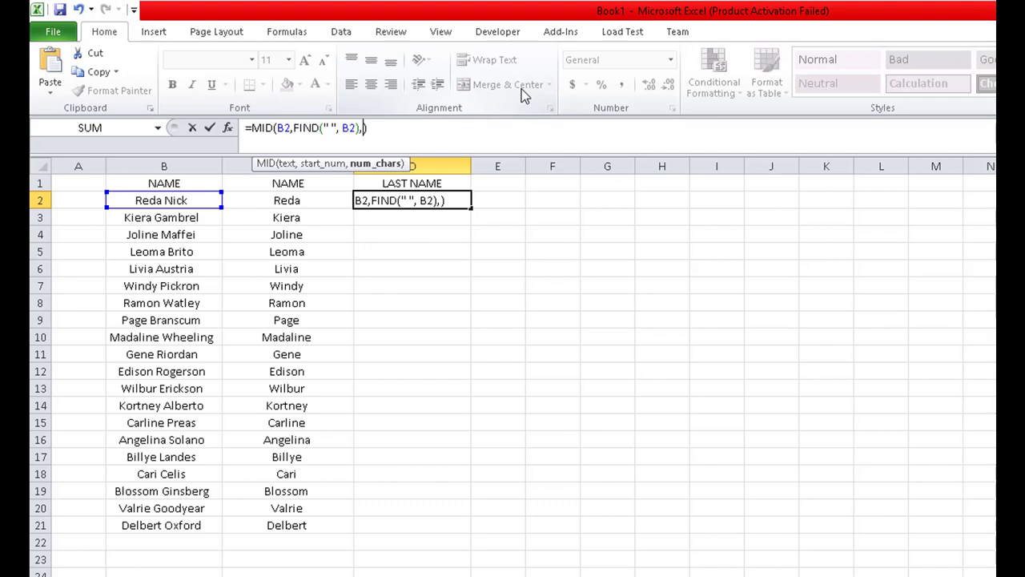
pyautogui.write('LEN')
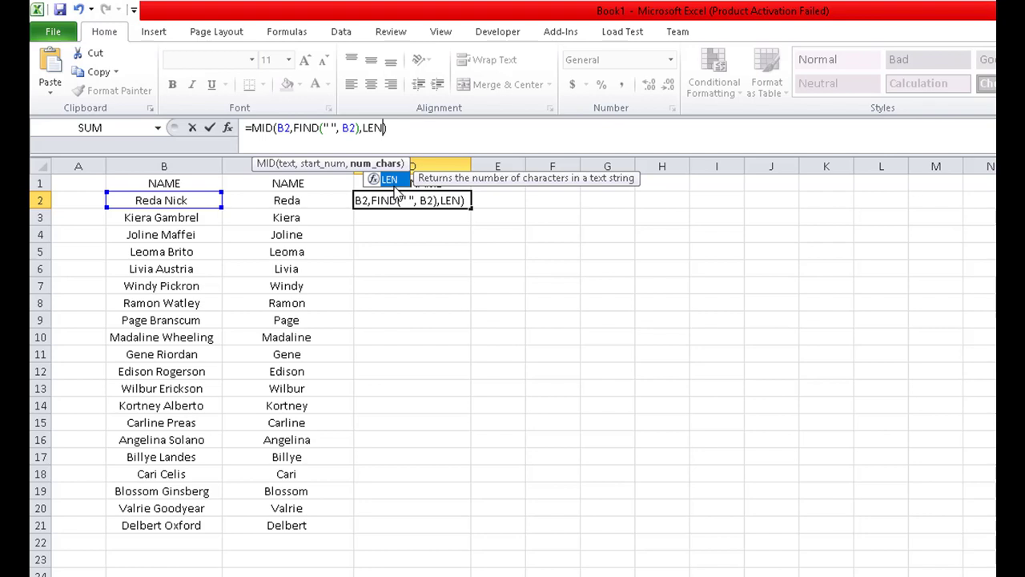
pyautogui.write('(')
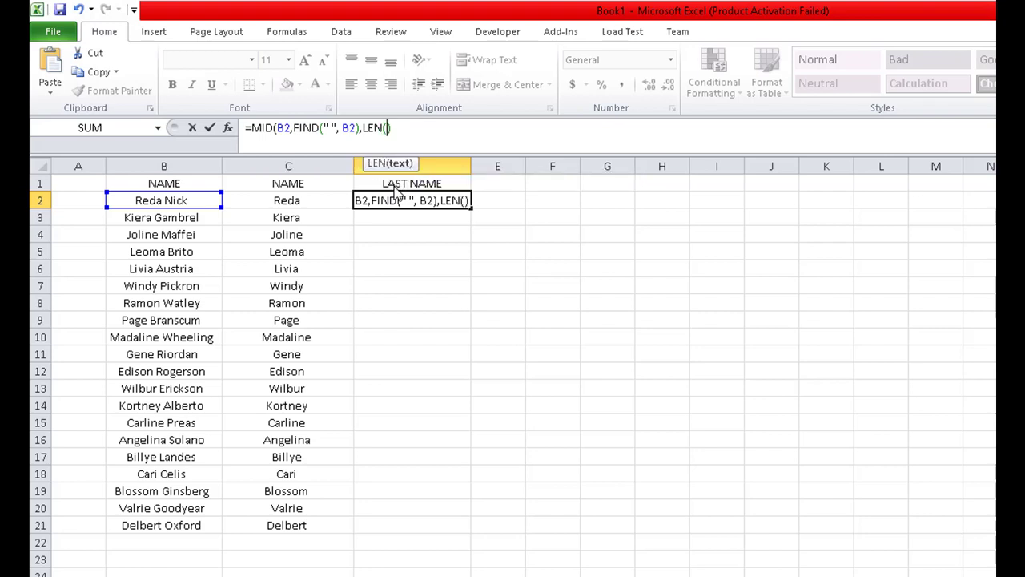
pyautogui.click(170, 200)
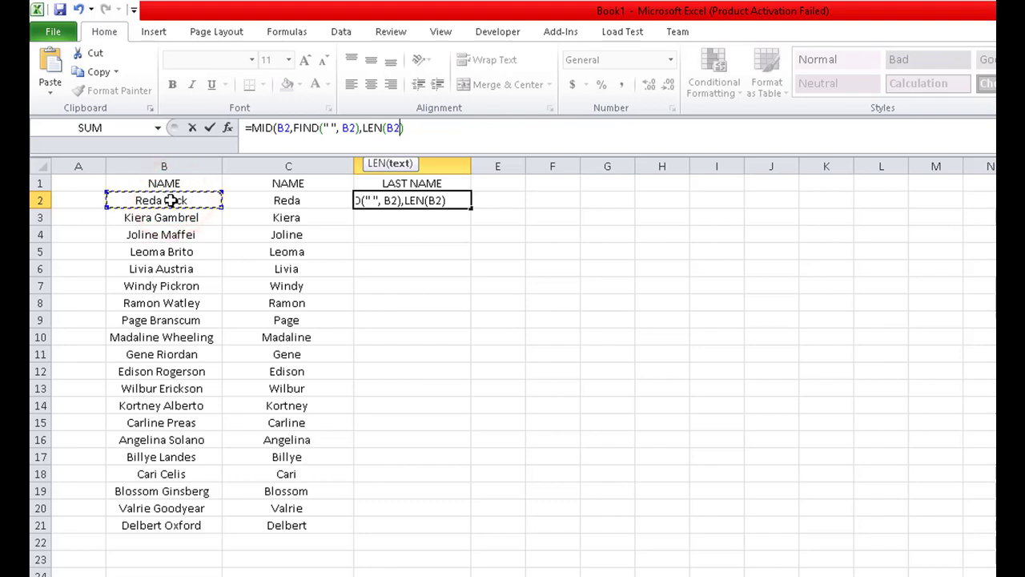
pyautogui.write(')')
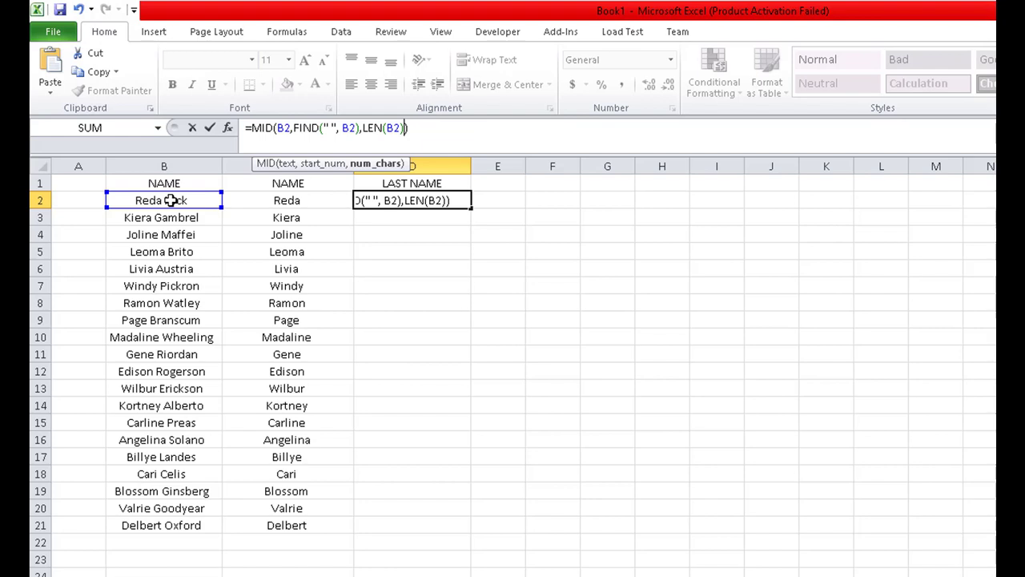
pyautogui.press('Tab')
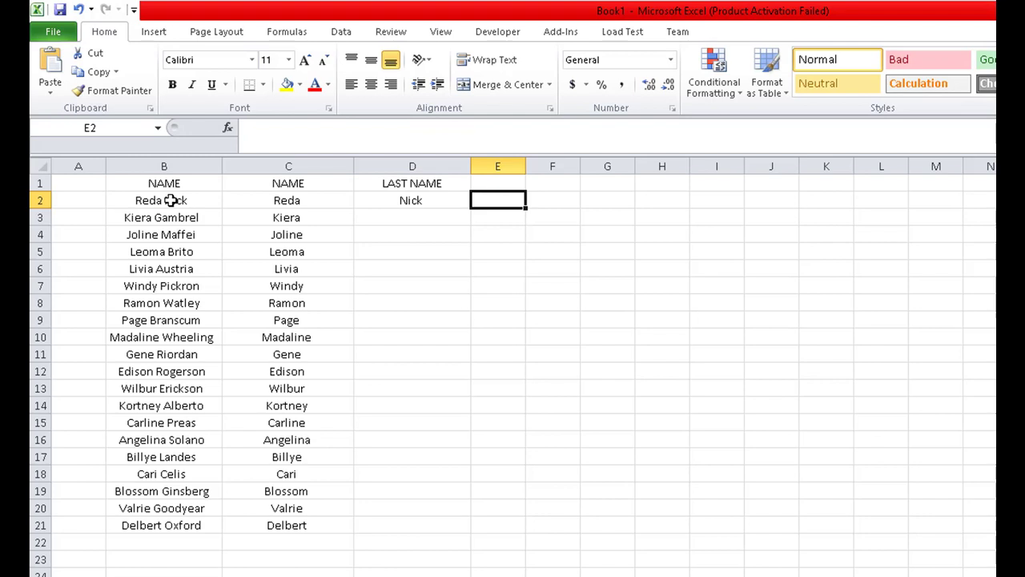
# - Fill the MID formula in D2 down to D21
pyautogui.click(375, 198)
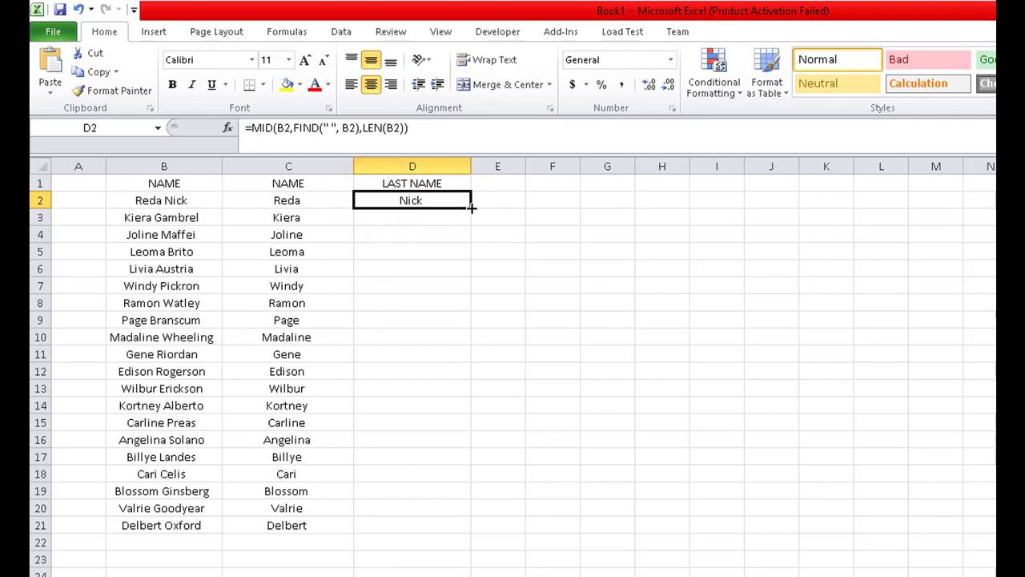
pyautogui.moveTo(470, 208); pyautogui.dragTo(469, 528)
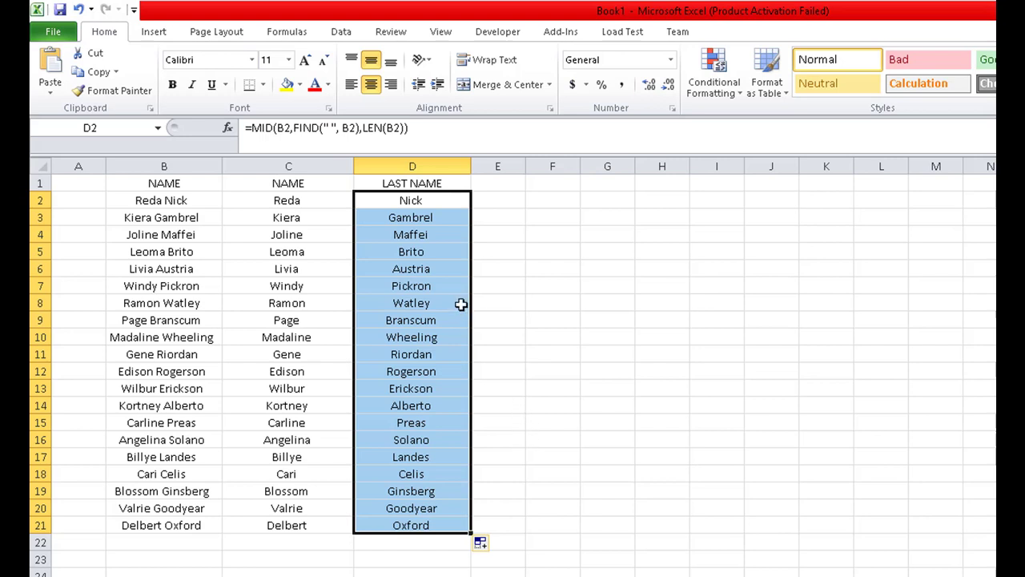
pyautogui.click(429, 200)
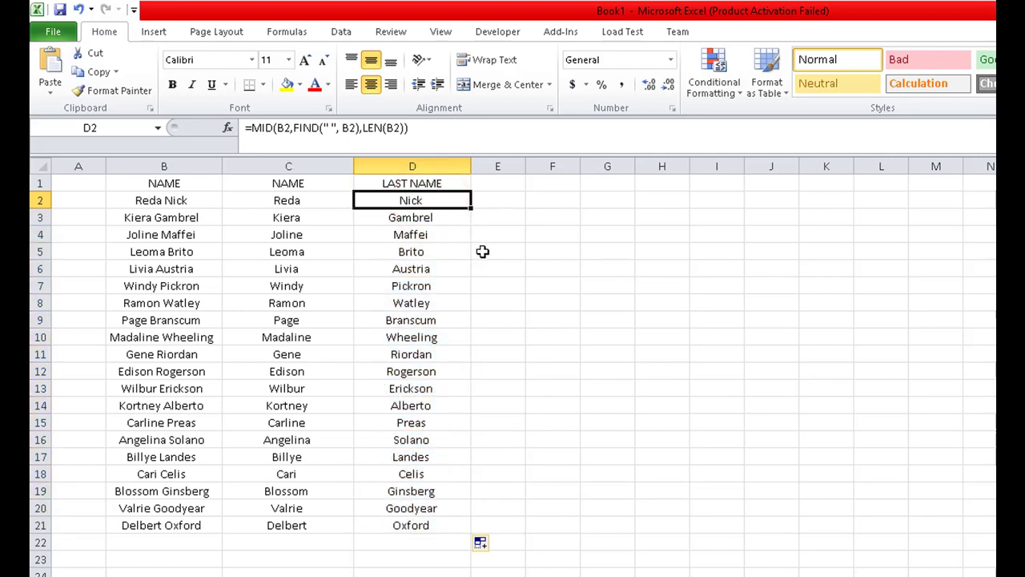
pyautogui.click(487, 253)
# - Add 2 to the start position in the D2 formula so it reads =MID(B2,FIND(" ", B2)+2,LEN(B2))
pyautogui.click(433, 200)
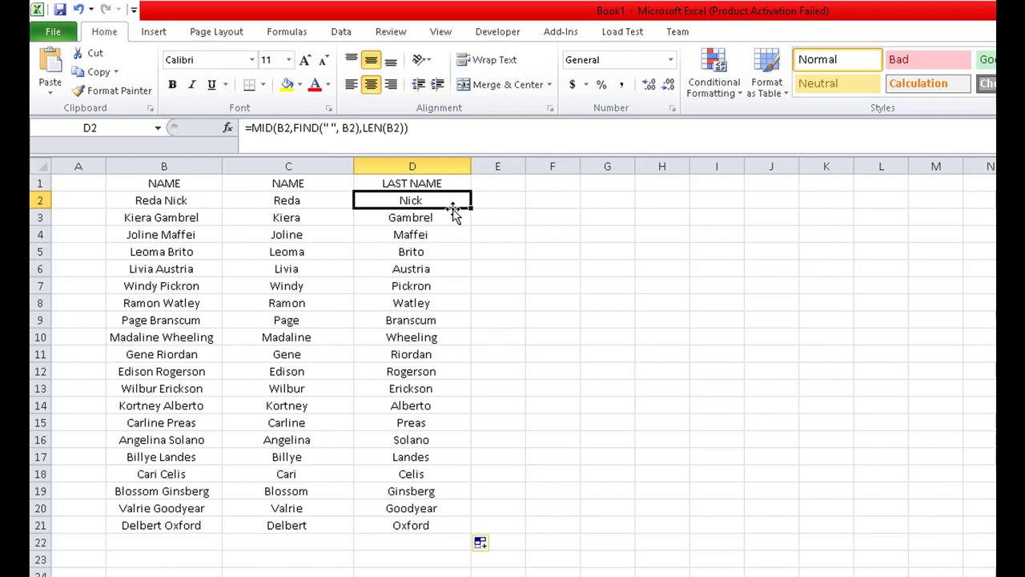
pyautogui.click(359, 129)
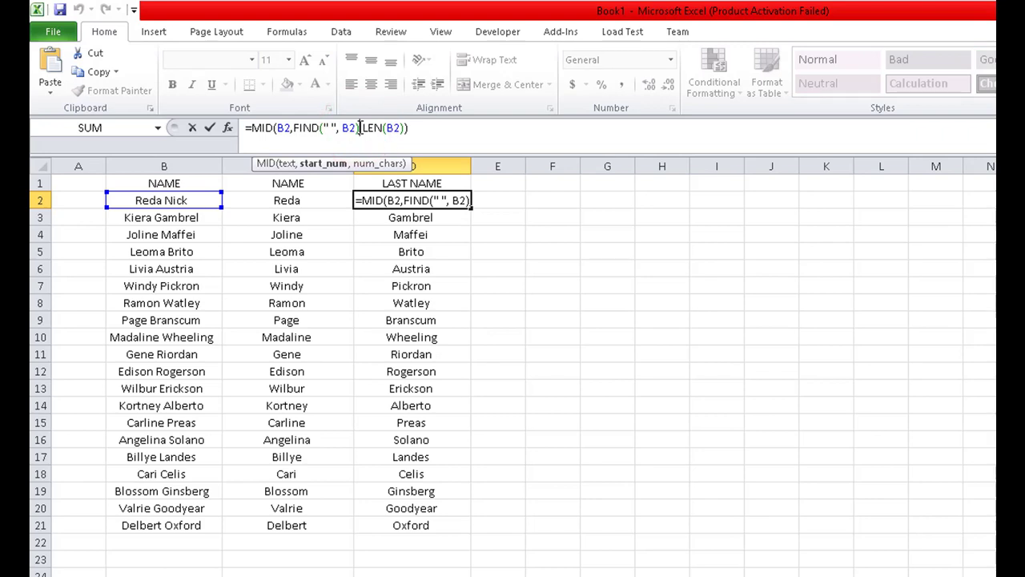
pyautogui.write('+2')
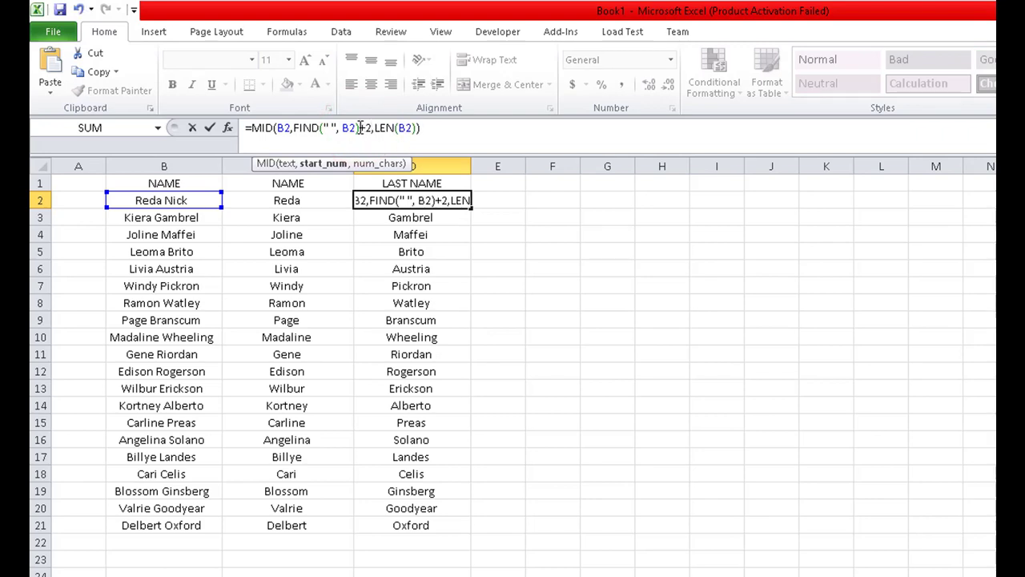
pyautogui.press('Return')
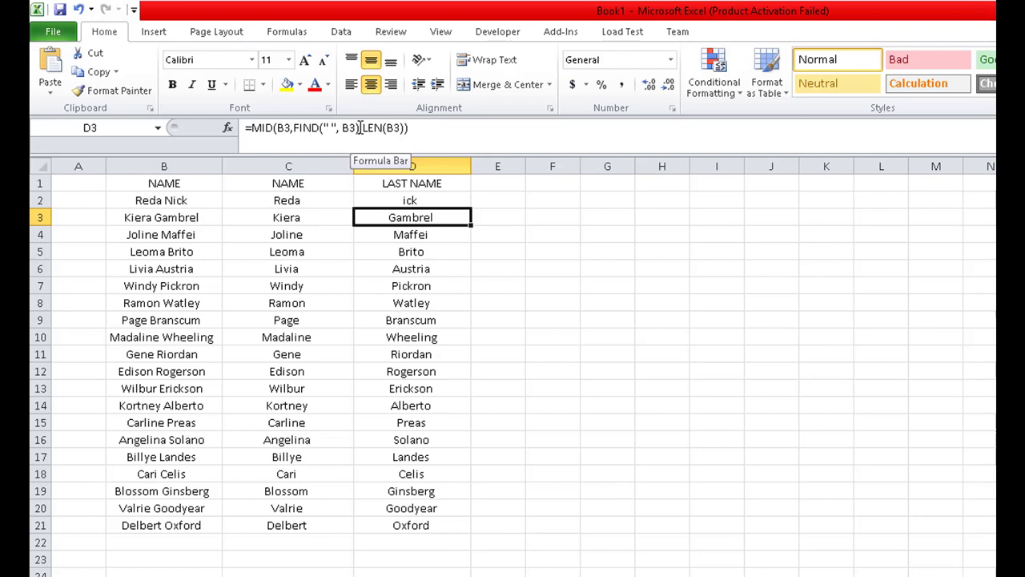
# - Set the start position offset in the D2 formula to +1 so it reads =MID(B2,FIND(" ", B2)+1,LEN(B2))
pyautogui.click(403, 200)
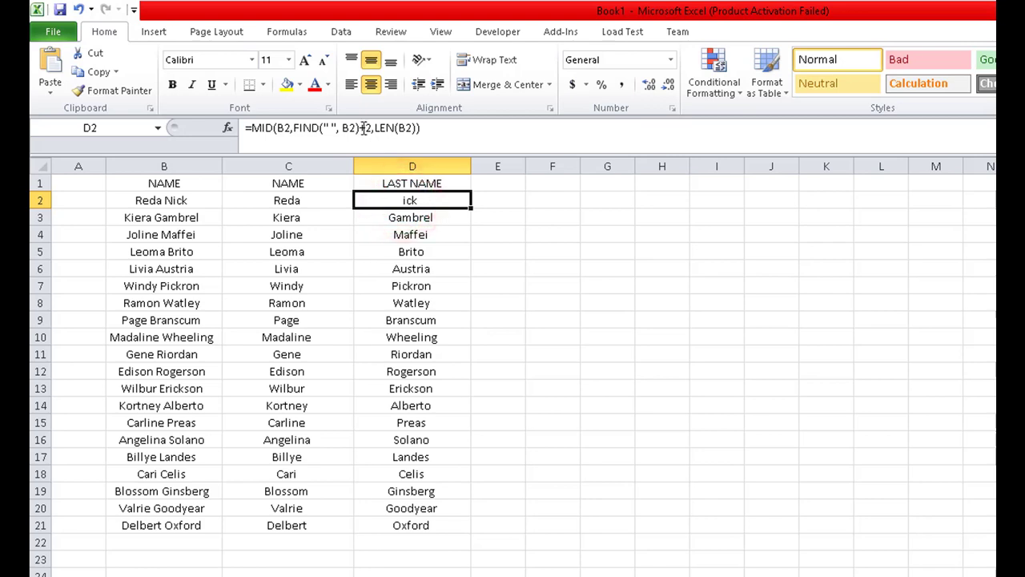
pyautogui.click(363, 128)
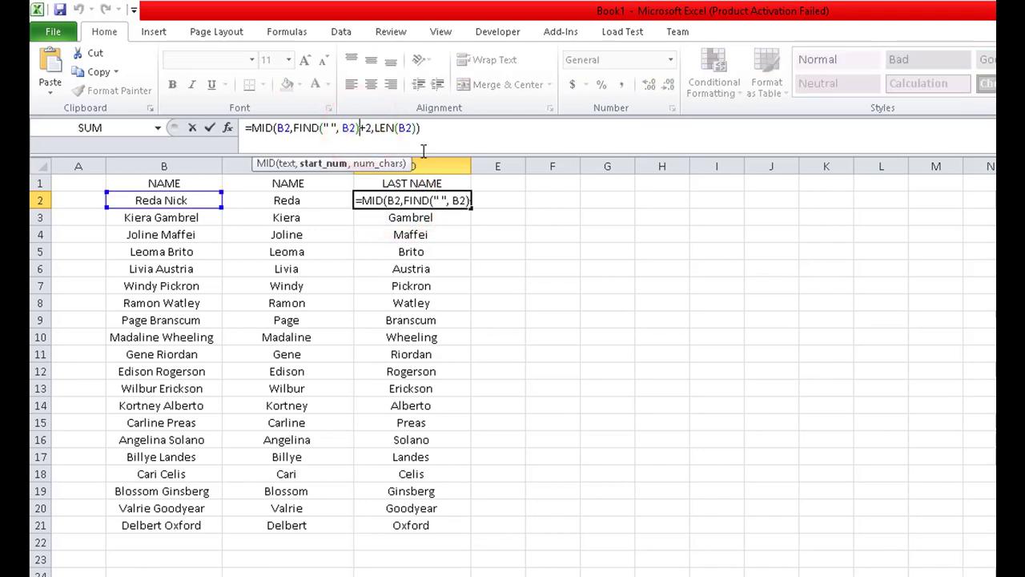
pyautogui.write('+1')
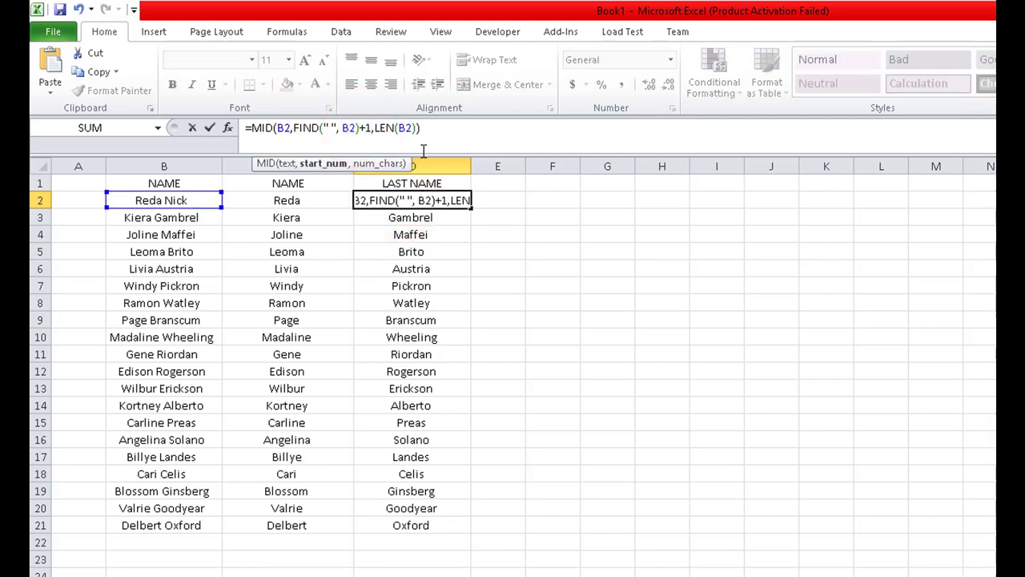
pyautogui.press('Return')
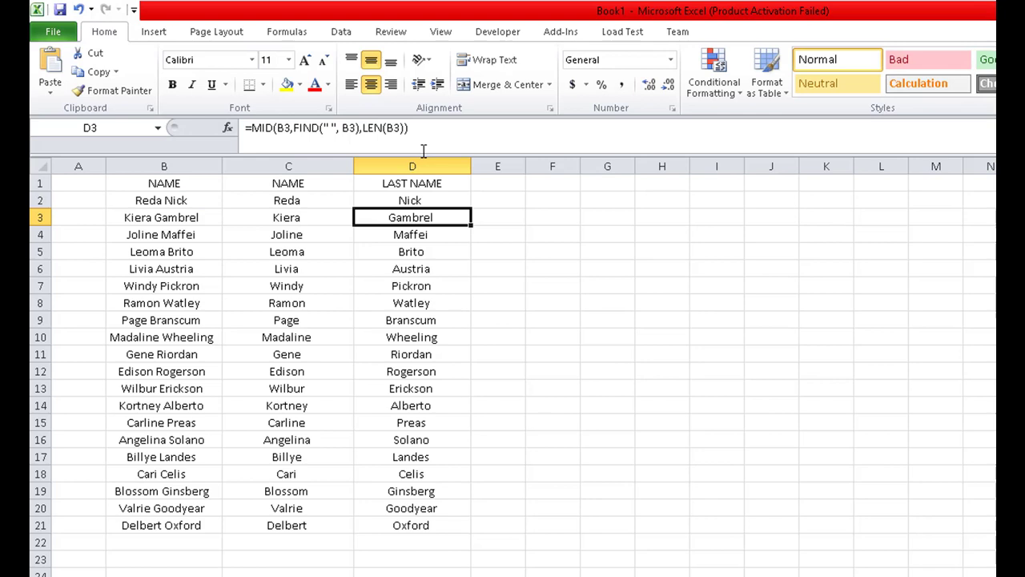
# - Fill the D2 formula with the +1 offset down over the existing LAST NAME formulas to D21
pyautogui.click(444, 200)
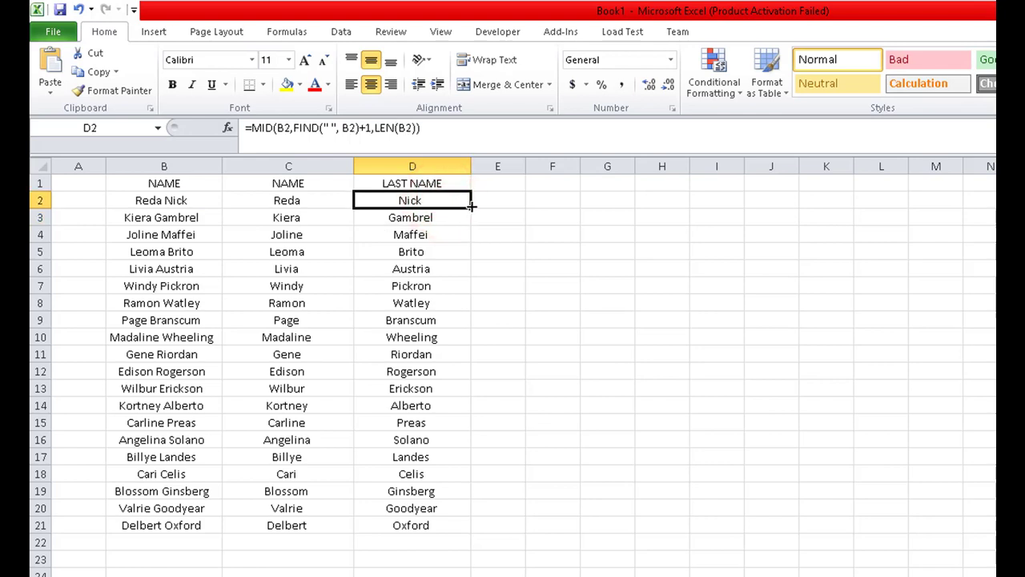
pyautogui.moveTo(471, 207); pyautogui.dragTo(488, 533)
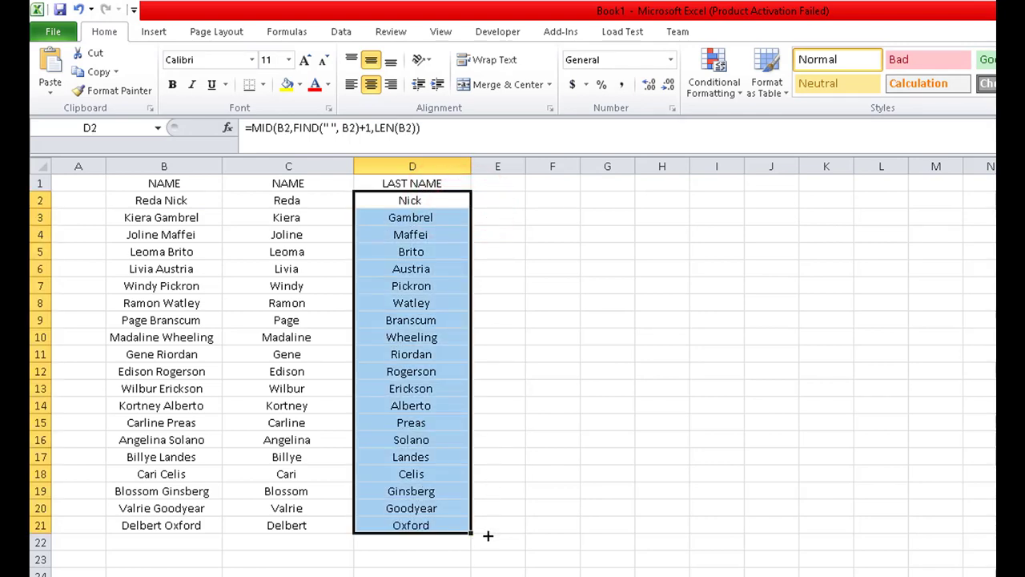
pyautogui.click(420, 560)
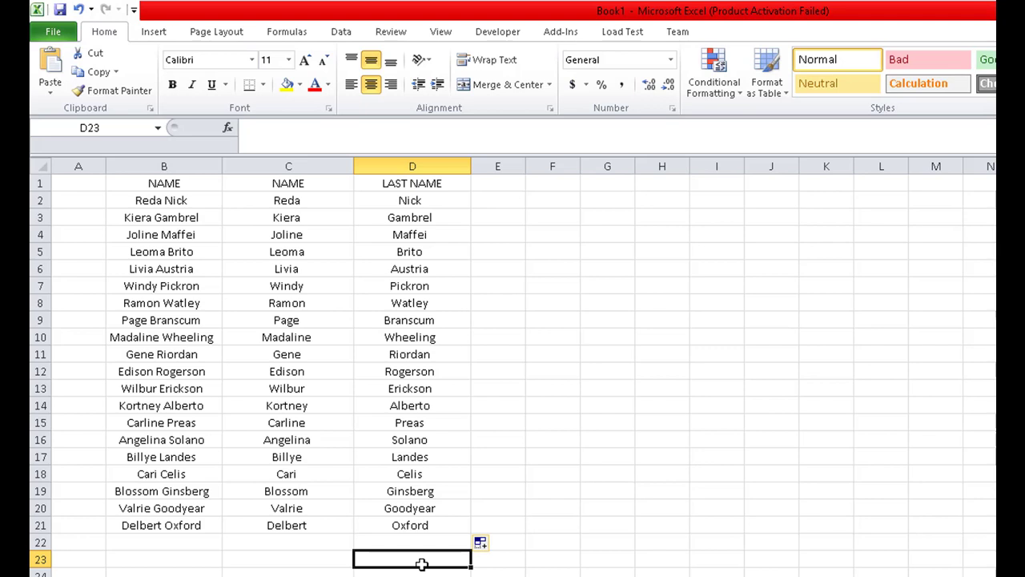
# - Add the headings PROPER in E1, UPPER in F1 and LOWER in G1, and select cell E2
pyautogui.click(497, 186)
pyautogui.write('PROPER')
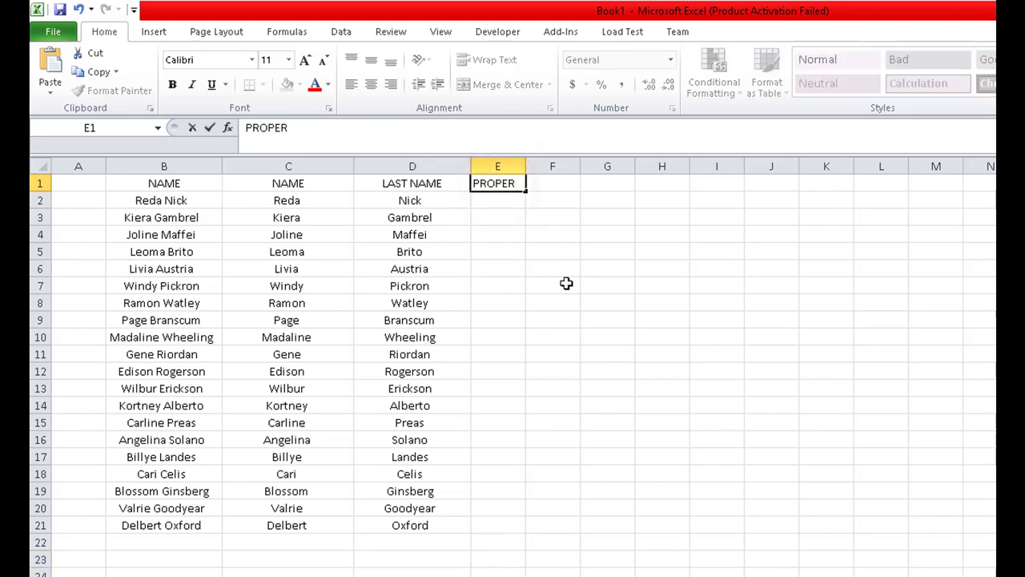
pyautogui.press('Return')
pyautogui.press('Up')
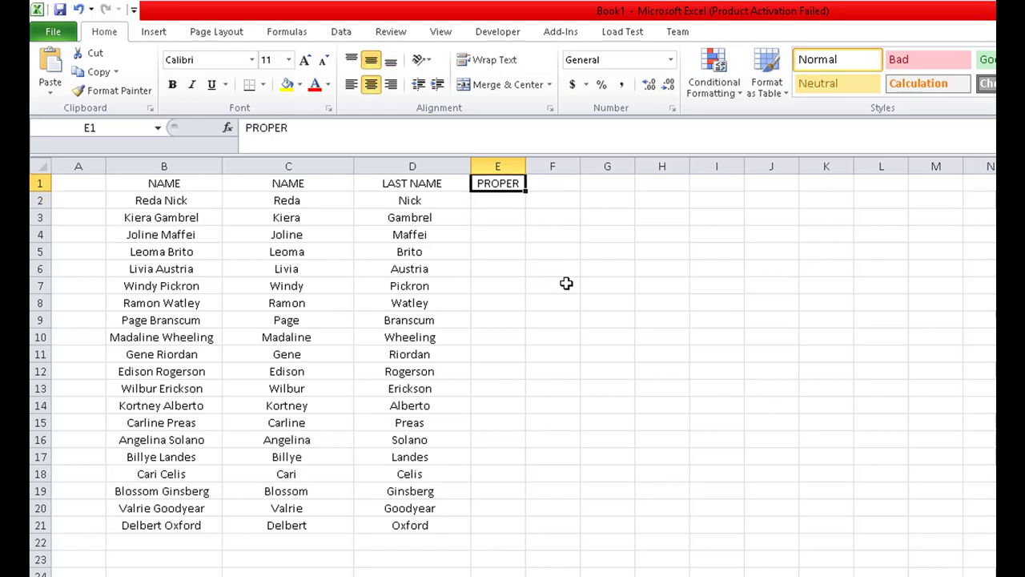
pyautogui.press('Right')
pyautogui.write('UPPER')
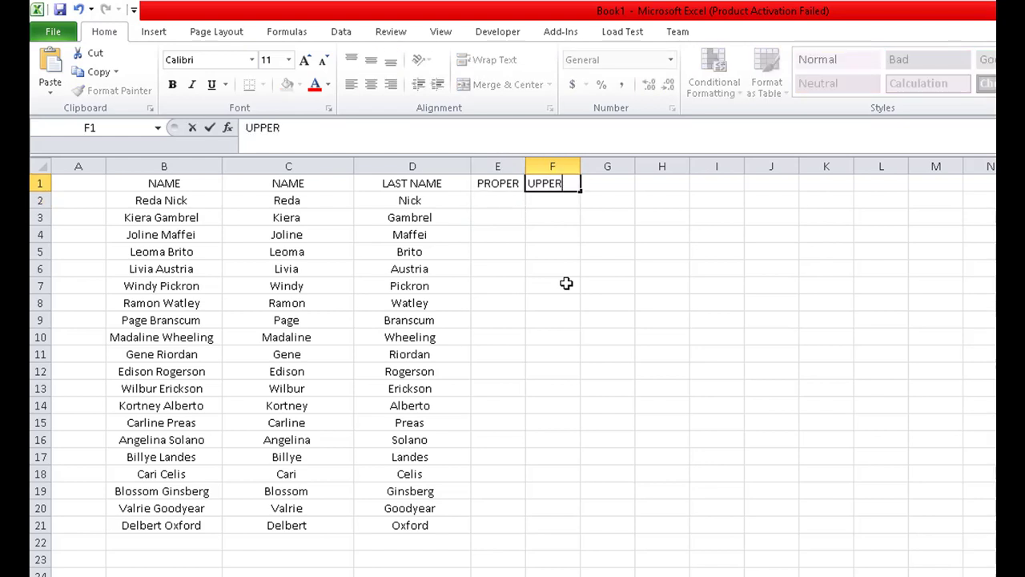
pyautogui.press('Return')
pyautogui.press('Up')
pyautogui.press('Right')
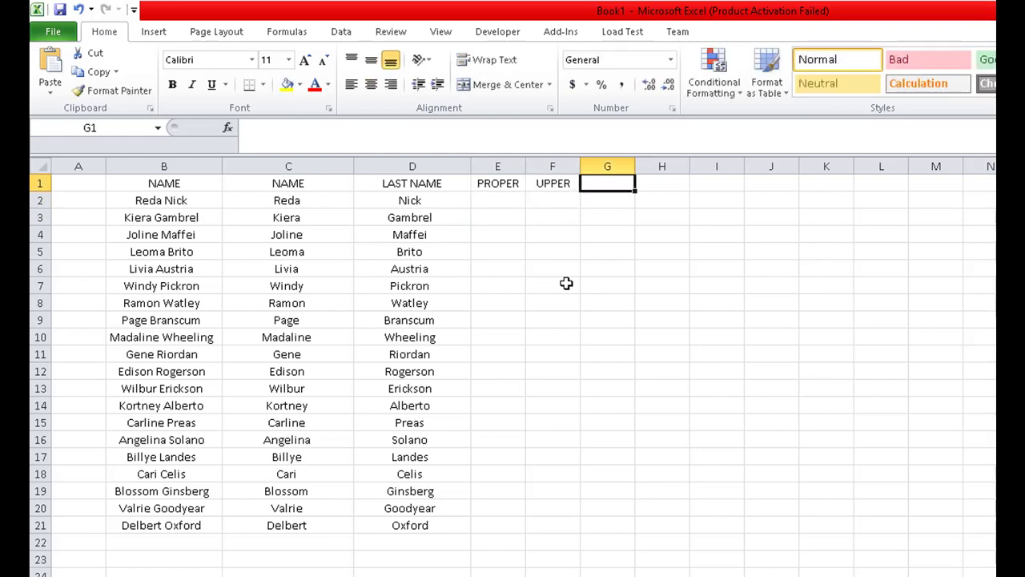
pyautogui.write('LOWER')
pyautogui.press('Return')
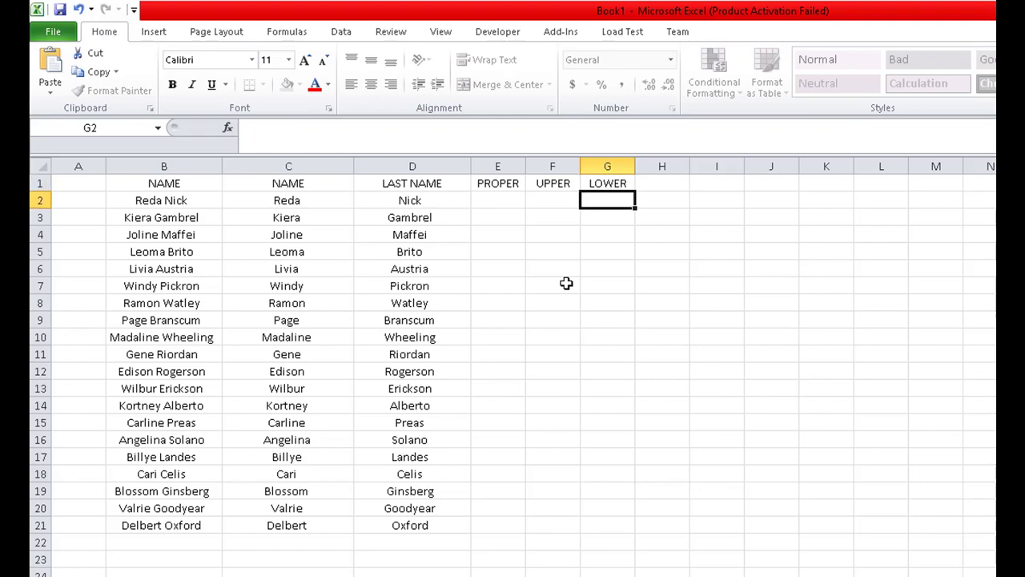
pyautogui.click(506, 200)
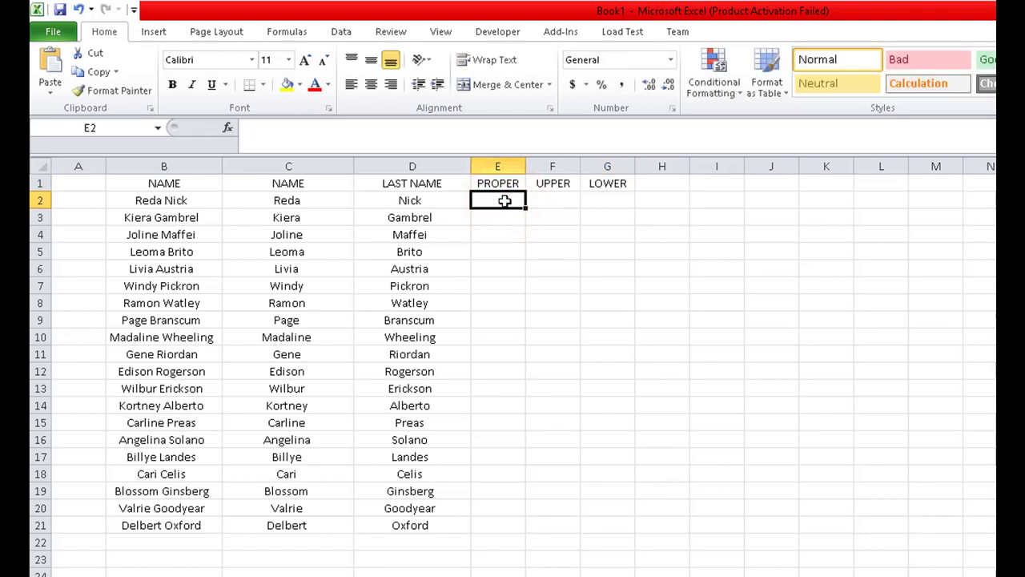
# - Add the heading CONCATENATE in H1 and widen column H to fit it
pyautogui.click(663, 183)
pyautogui.write('CONC')
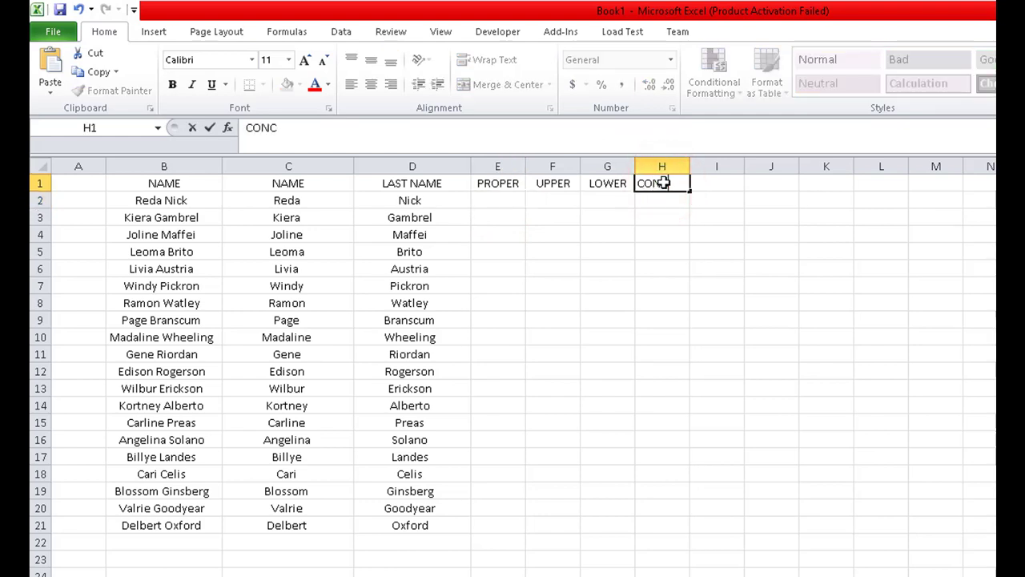
pyautogui.write('ATENATE')
pyautogui.press('Return')
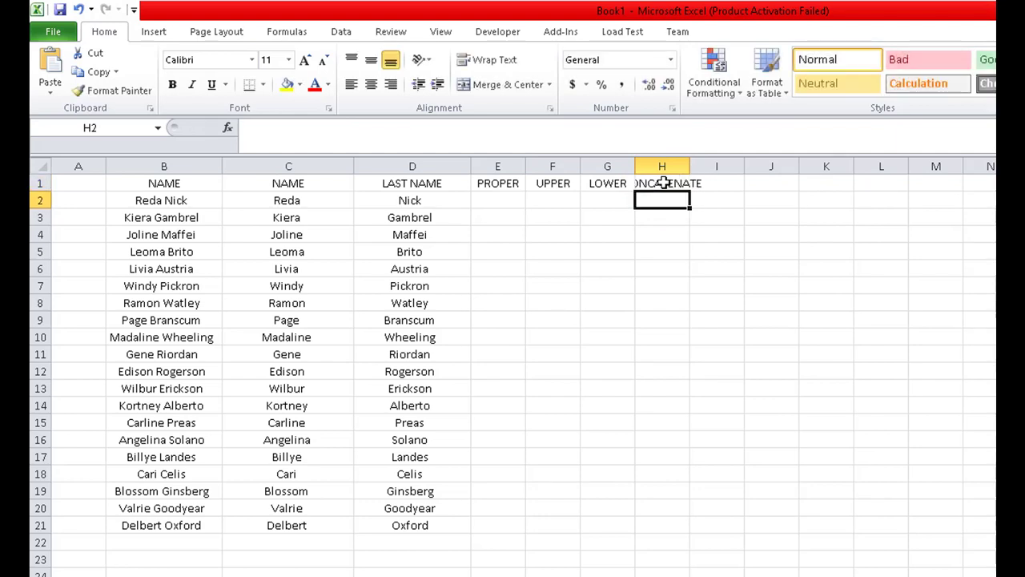
pyautogui.moveTo(690, 166); pyautogui.dragTo(736, 166)
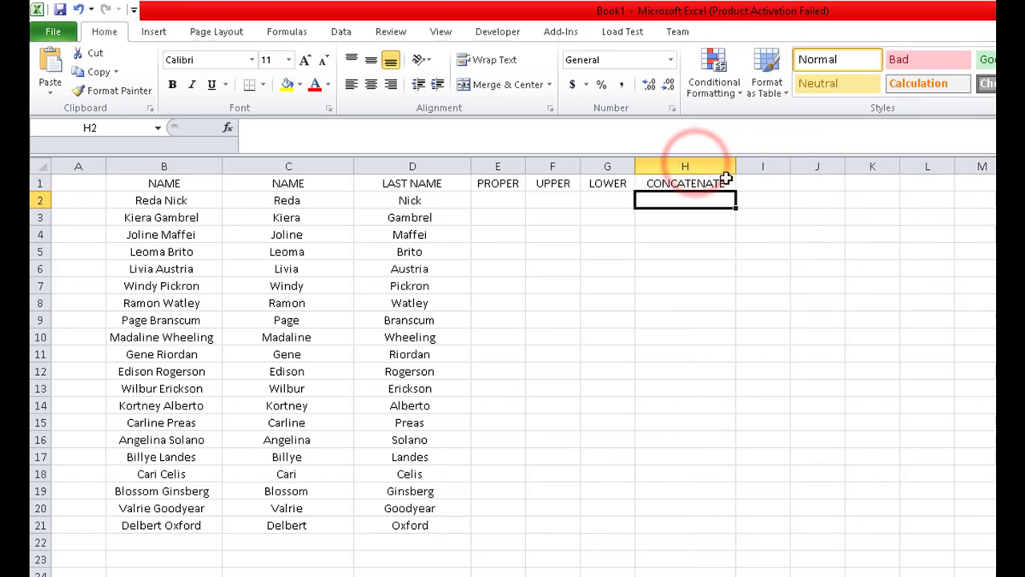
# - Enter the formula =PROPER(G2) in cell E2 under the PROPER heading
pyautogui.click(513, 201)
pyautogui.write('=')
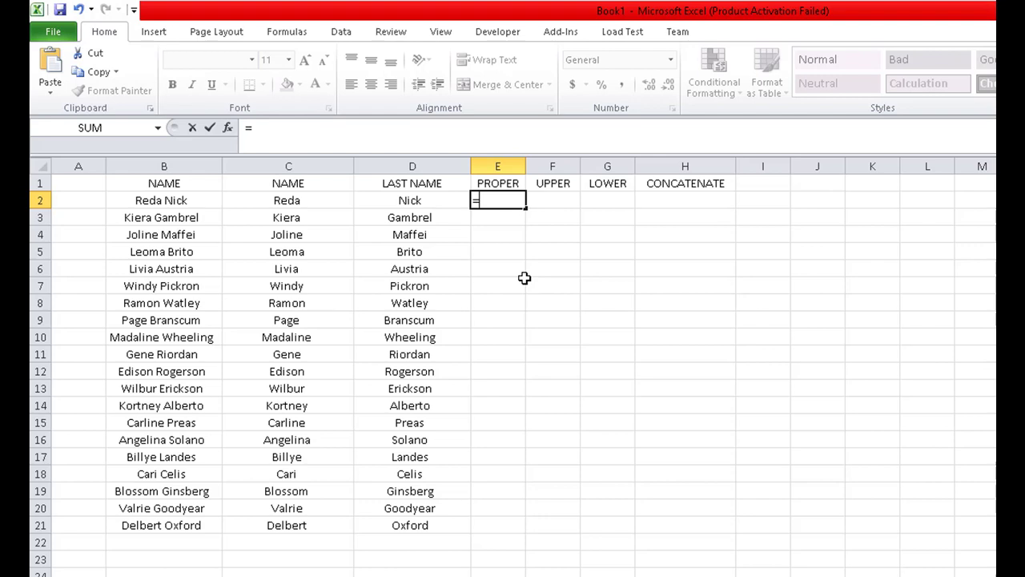
pyautogui.write('pr')
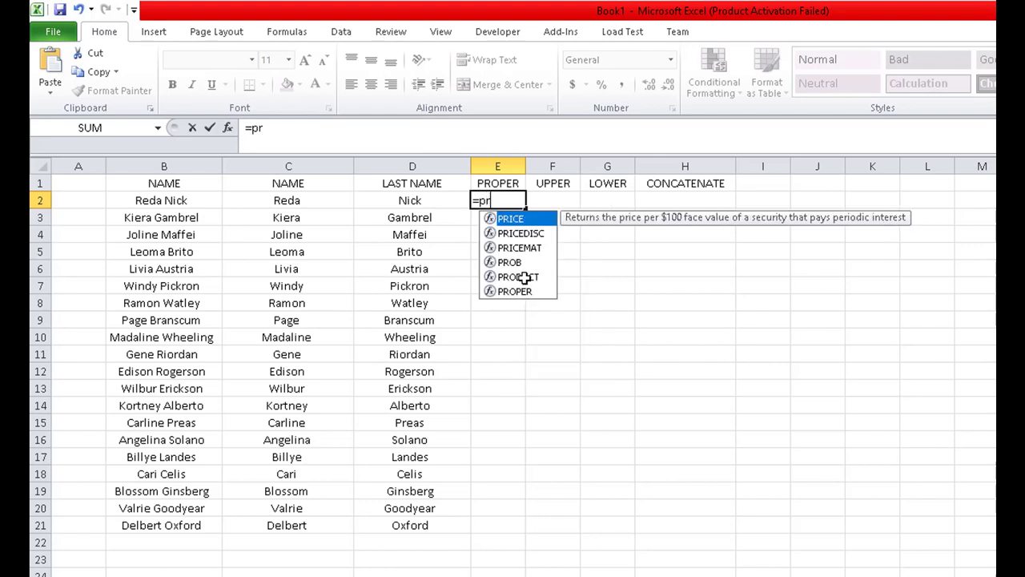
pyautogui.write('o')
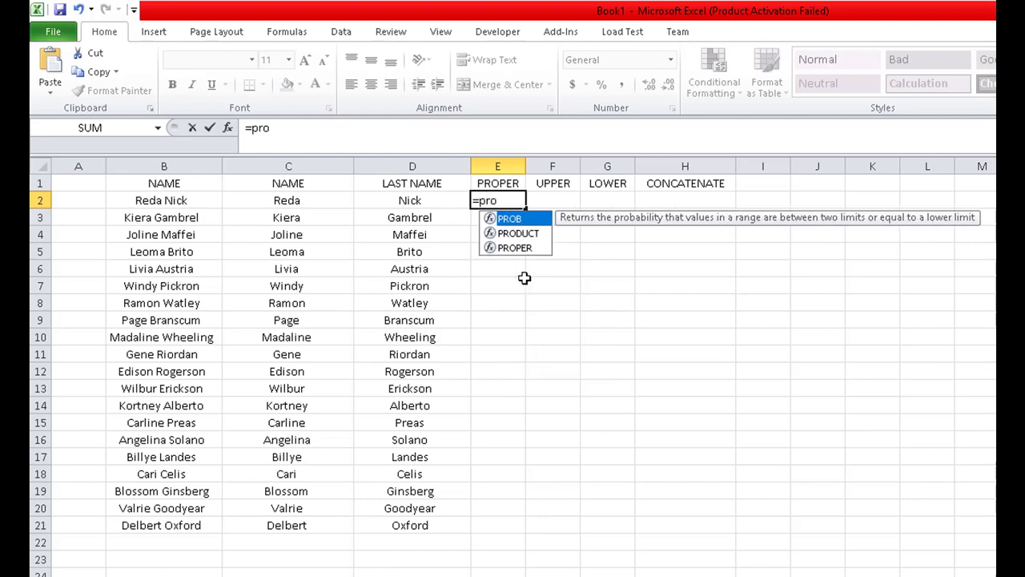
pyautogui.doubleClick(513, 248)
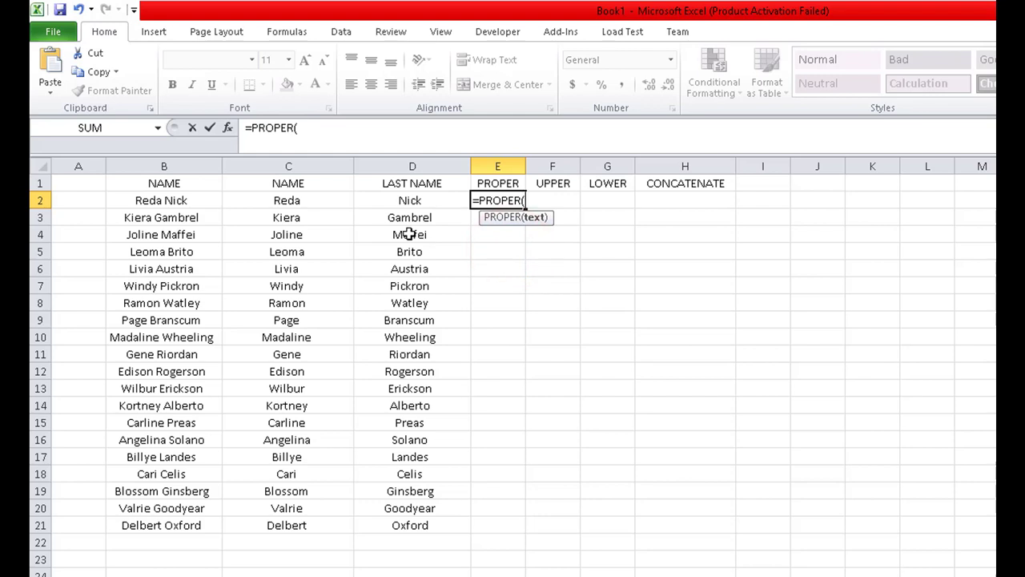
pyautogui.click(608, 199)
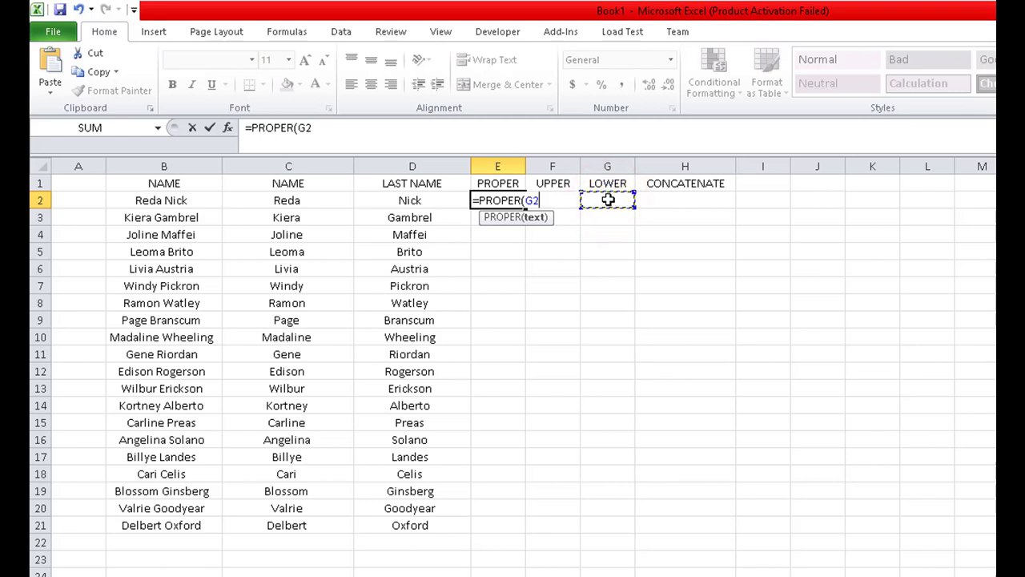
pyautogui.write(',')
pyautogui.press('BackSpace')
pyautogui.write(')')
pyautogui.press('Return')
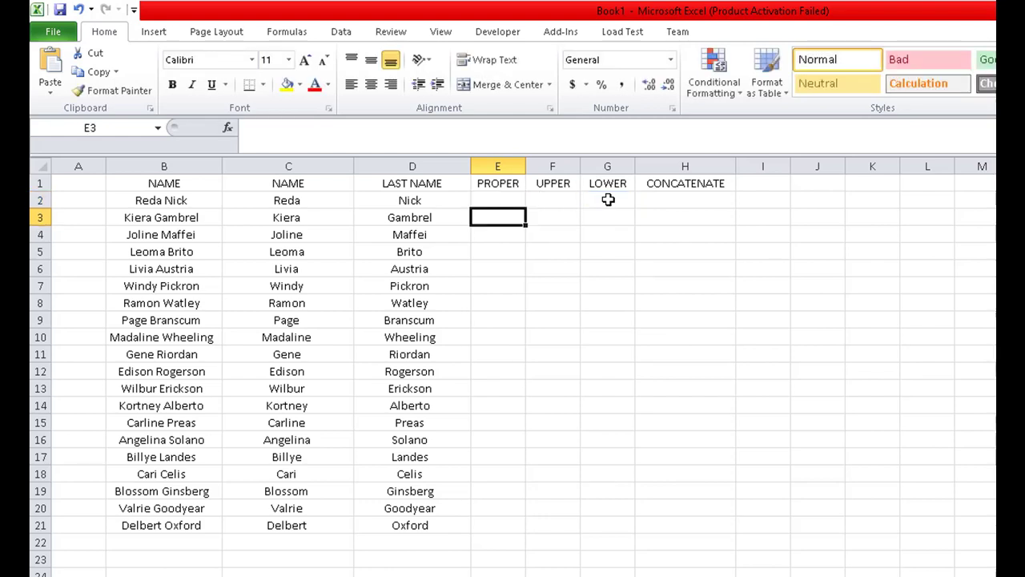
# - Enter the first name from C2 in all lowercase as plain text in cell G2
pyautogui.click(608, 200)
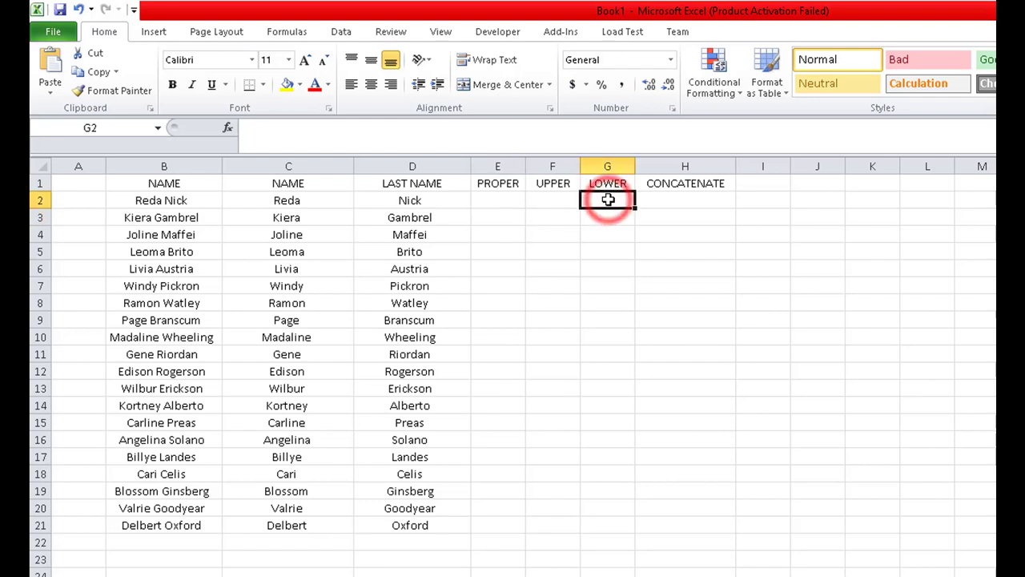
pyautogui.write('reda')
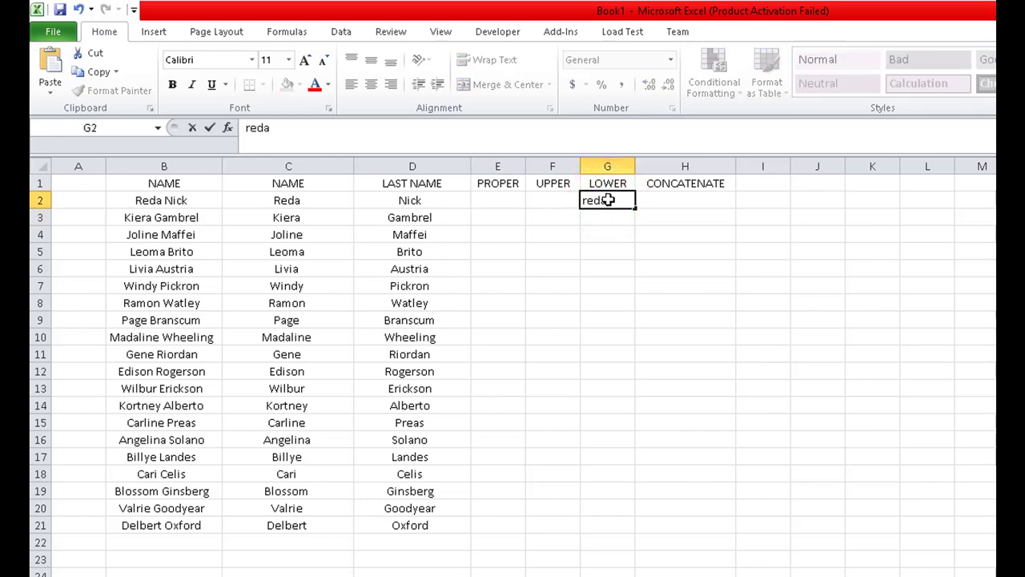
pyautogui.press('Return')
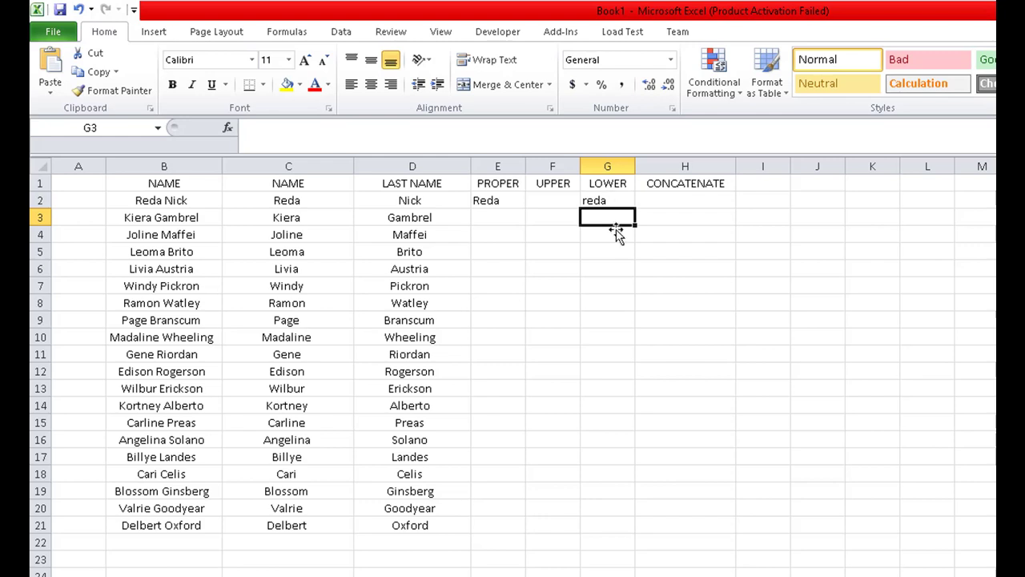
# - Replace the text in G2 with the formula =LOWER(C2) and fill it down to G21
pyautogui.click(607, 199)
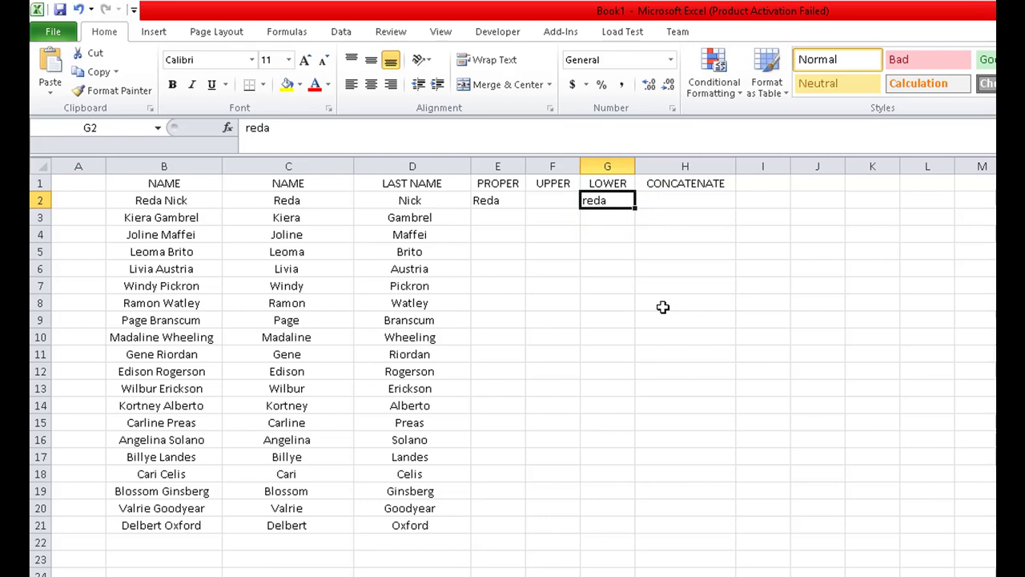
pyautogui.write('=lower')
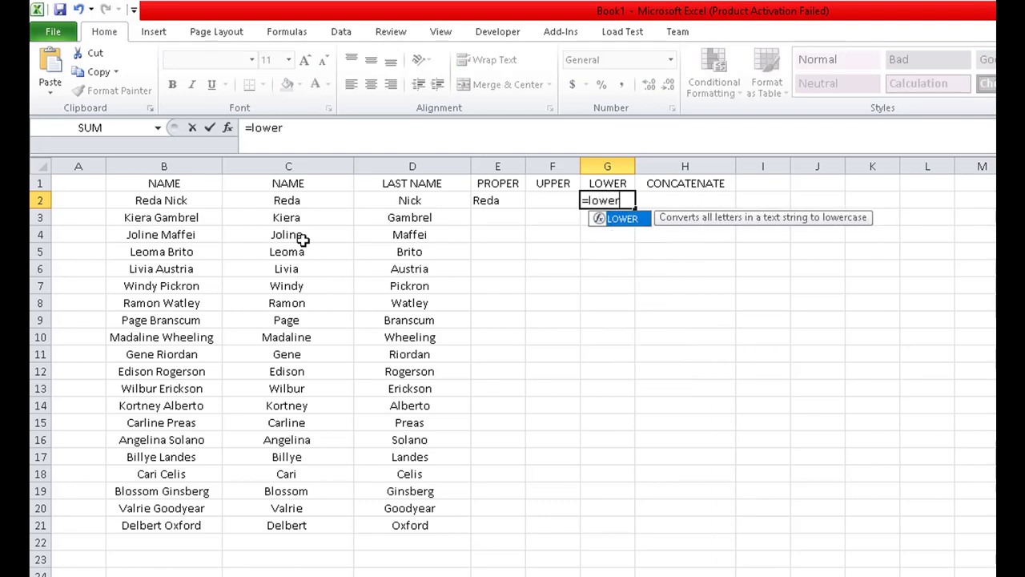
pyautogui.click(286, 200)
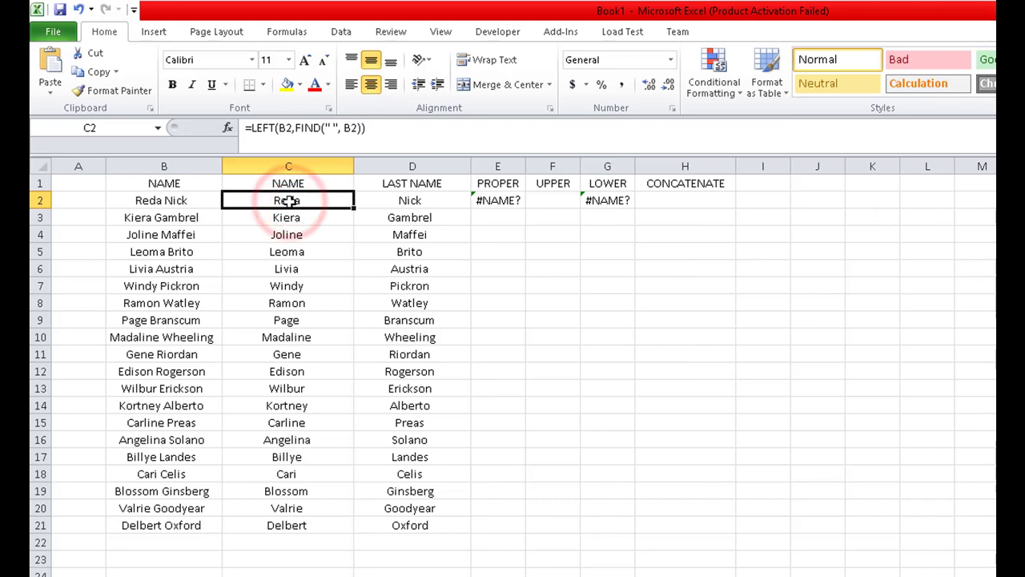
pyautogui.click(607, 200)
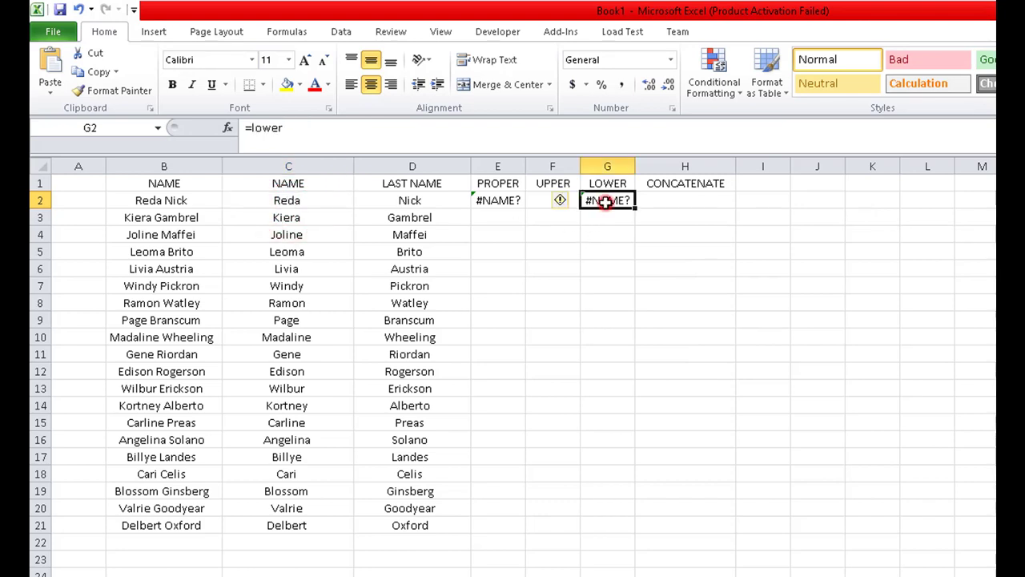
pyautogui.click(275, 126)
pyautogui.click(305, 126)
pyautogui.write('(')
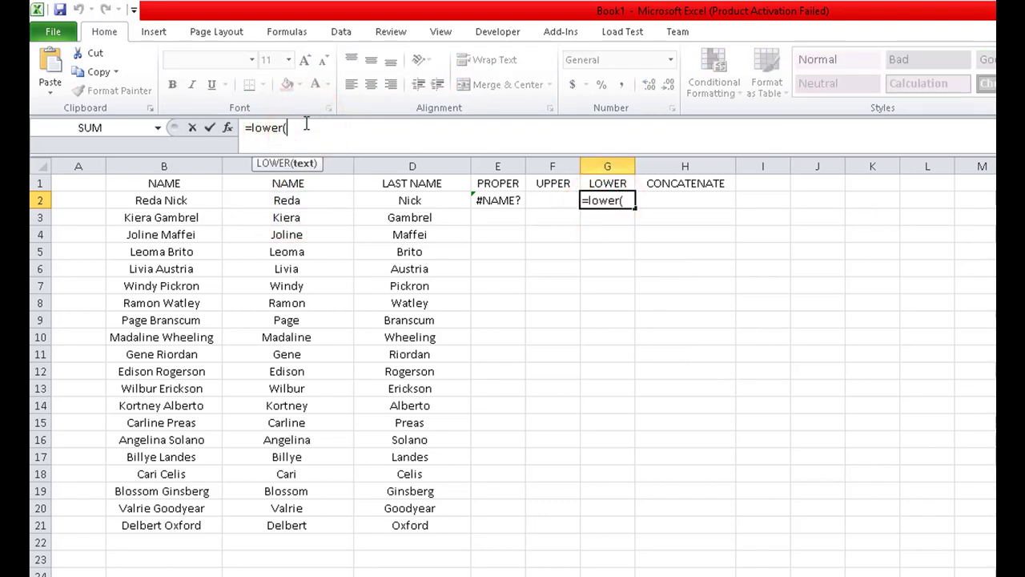
pyautogui.click(280, 205)
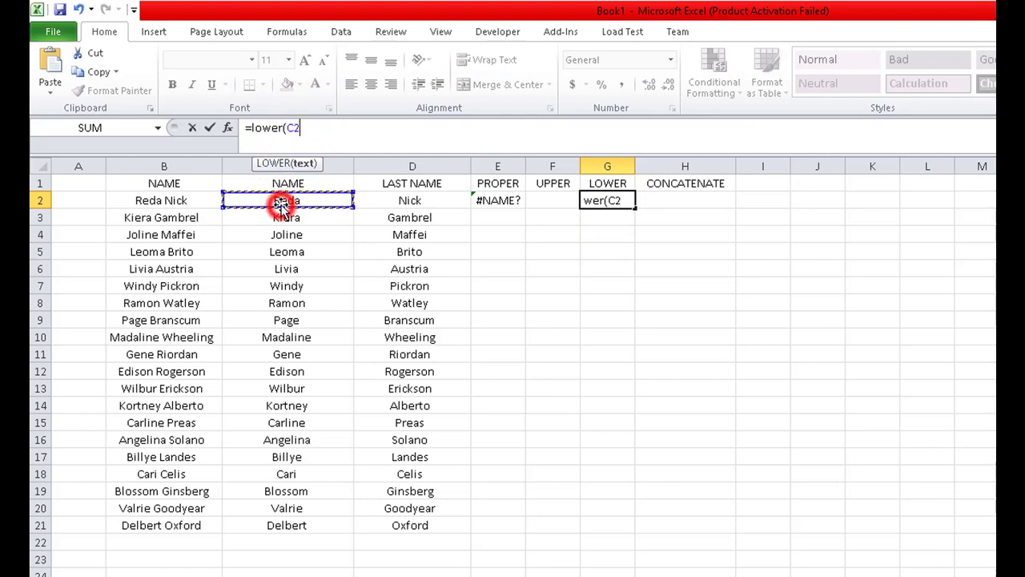
pyautogui.write(')')
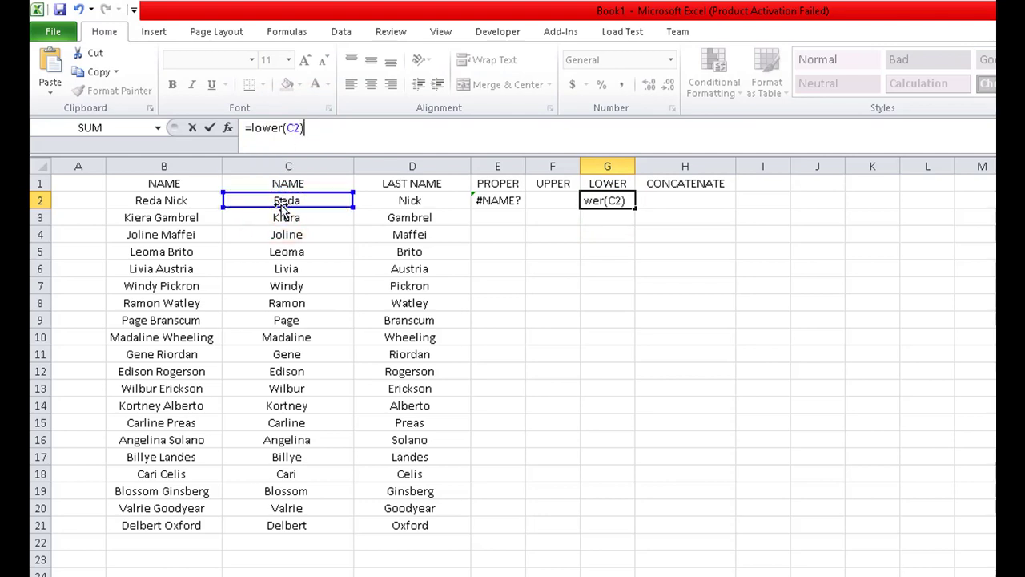
pyautogui.press('Return')
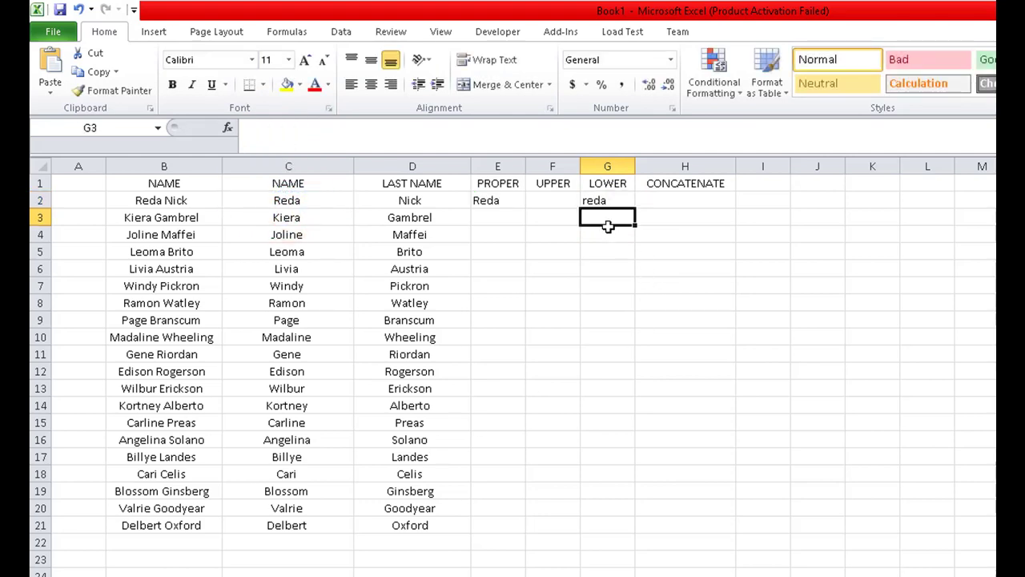
pyautogui.click(601, 200)
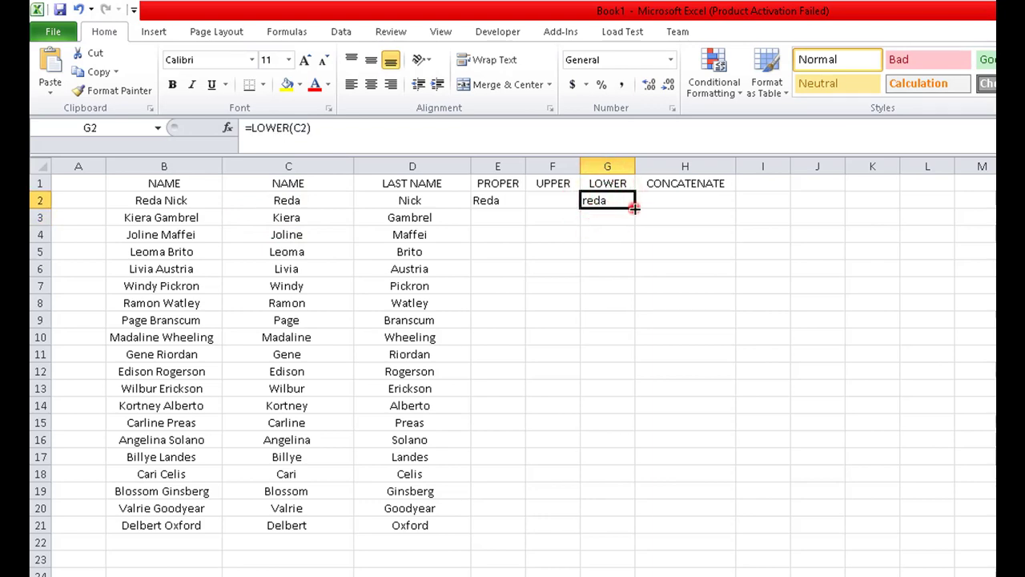
pyautogui.moveTo(635, 208); pyautogui.dragTo(647, 529)
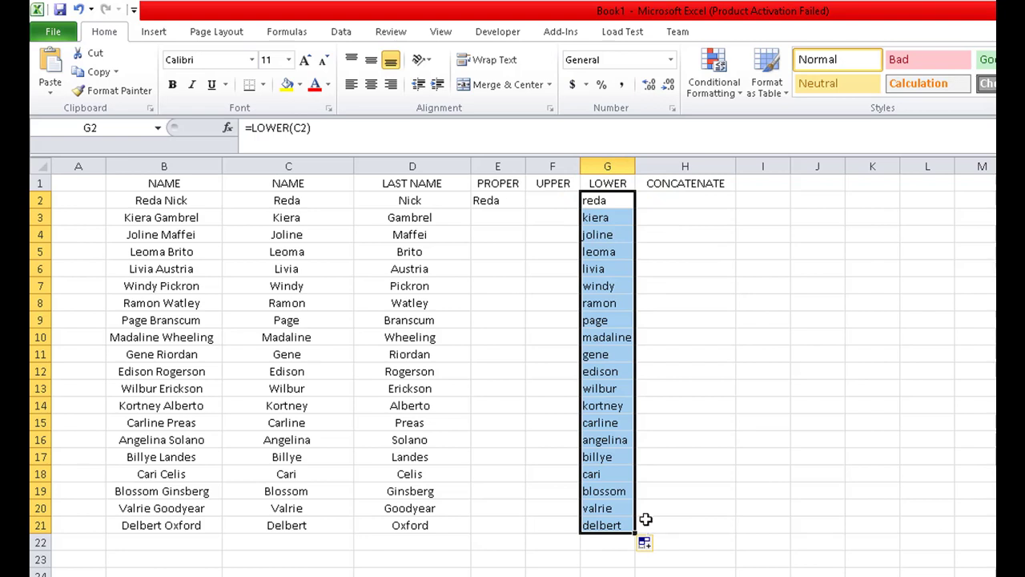
# - Enter the formula =UPPER(C2) in F2 and fill it down to F21
pyautogui.click(556, 202)
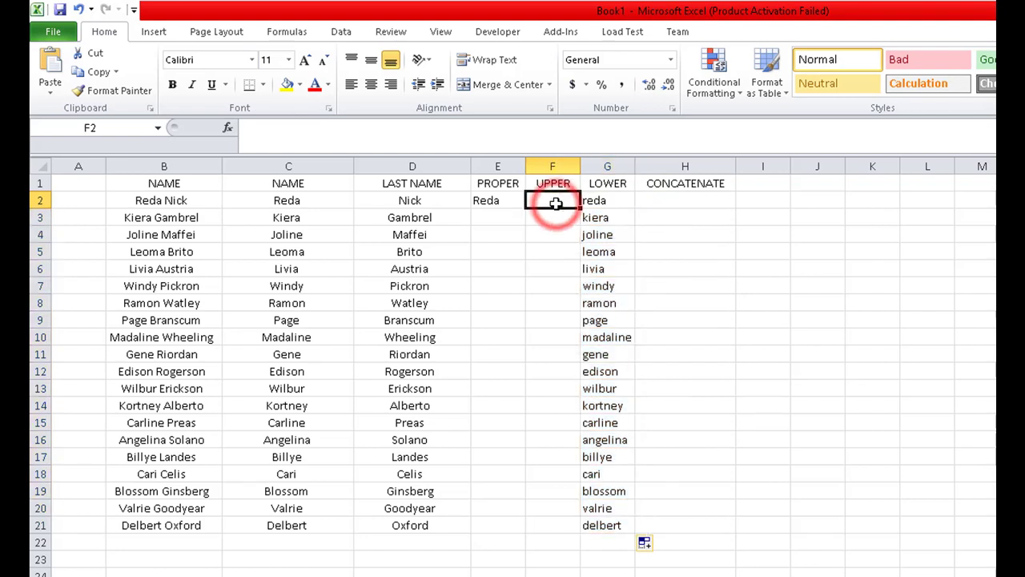
pyautogui.write('=upp')
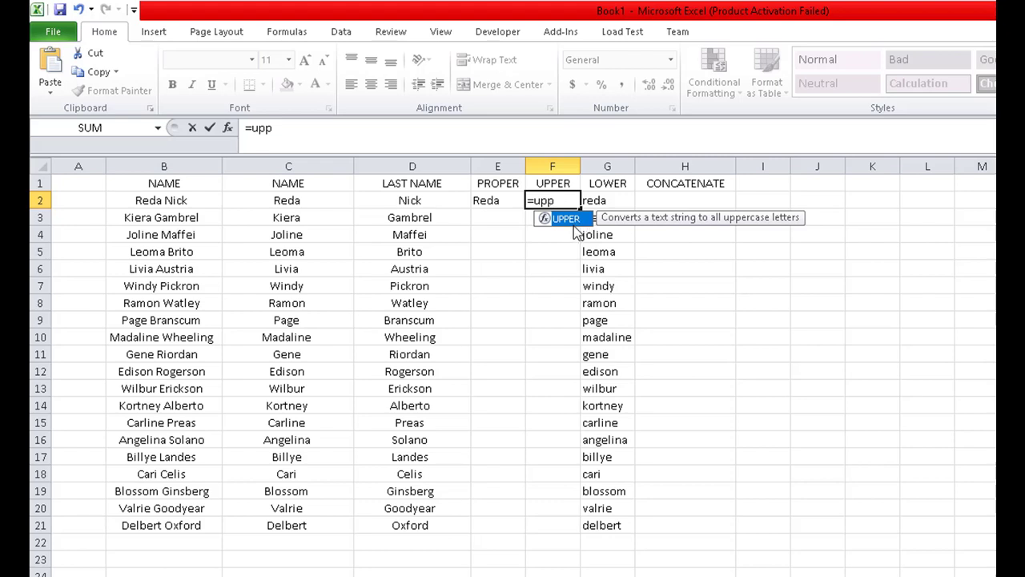
pyautogui.click(569, 218)
pyautogui.click(569, 219)
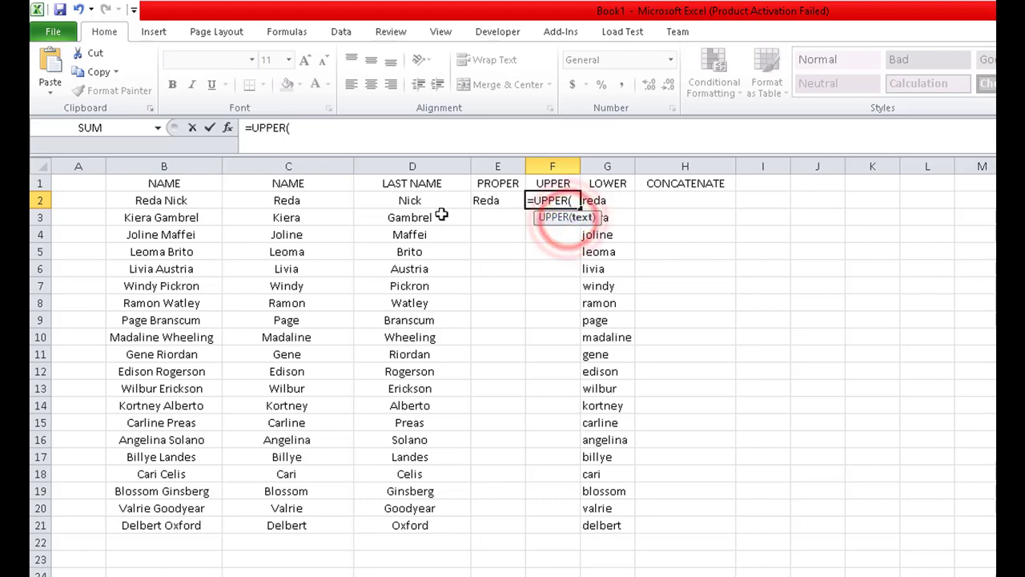
pyautogui.click(288, 200)
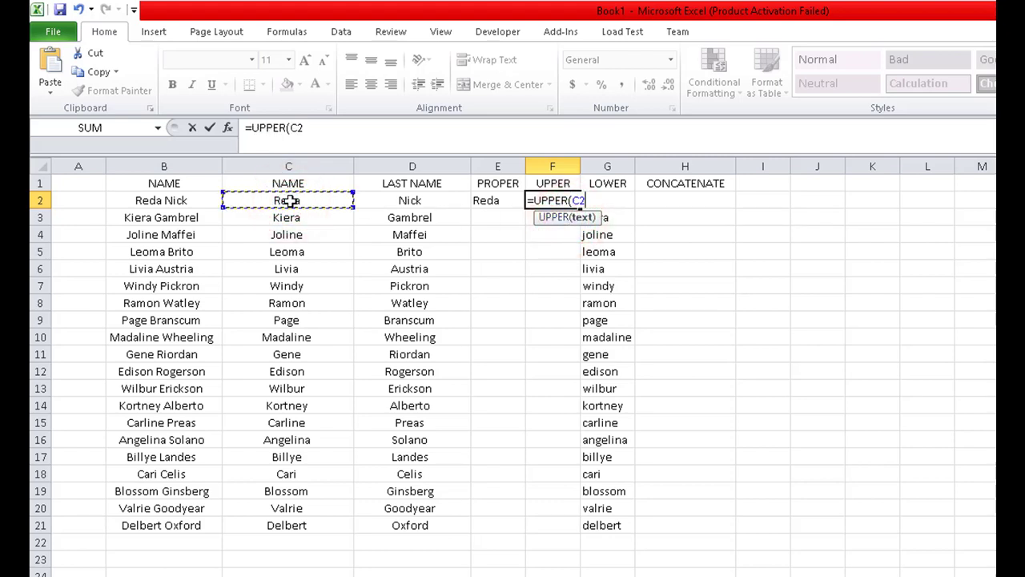
pyautogui.write(')')
pyautogui.press('Return')
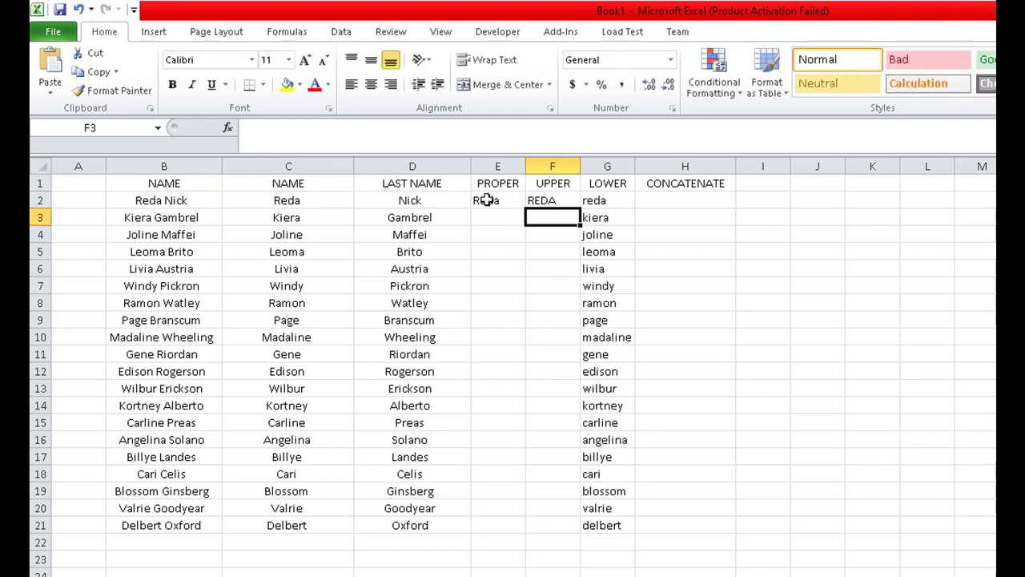
pyautogui.click(543, 201)
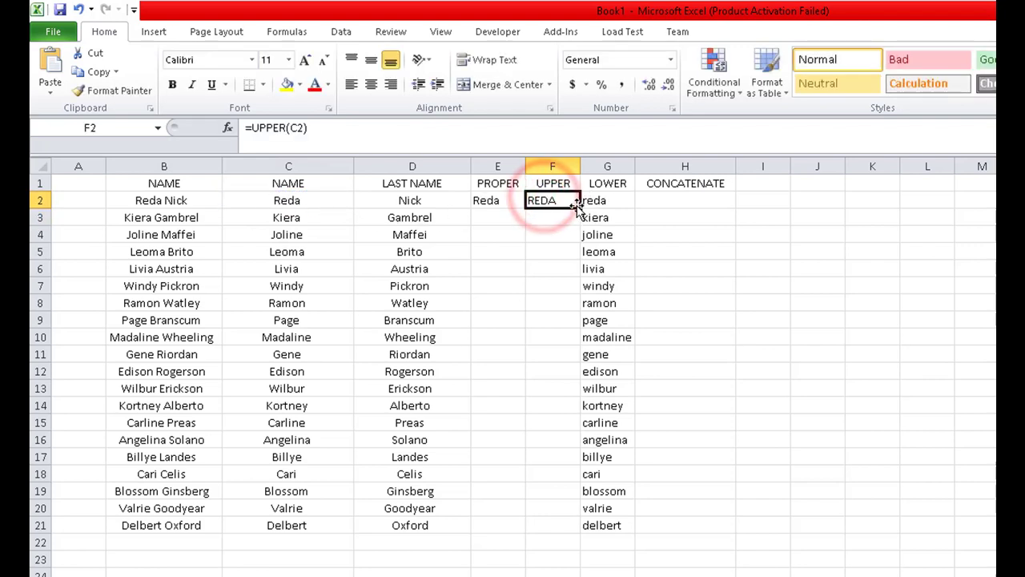
pyautogui.moveTo(579, 209); pyautogui.dragTo(571, 532)
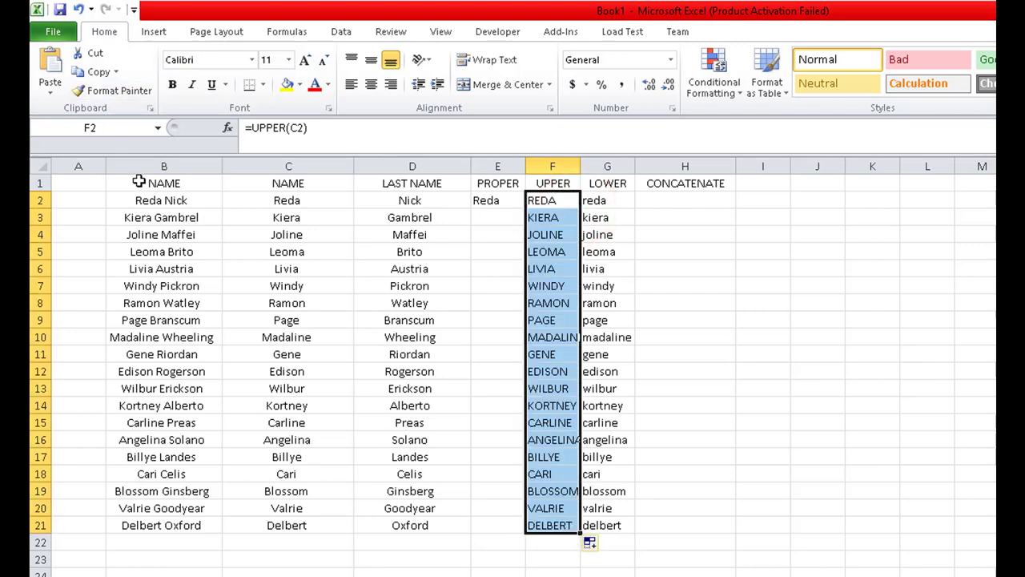
# - Centre the contents of the range B1:H21 horizontally and vertically
pyautogui.moveTo(137, 175); pyautogui.dragTo(675, 526)
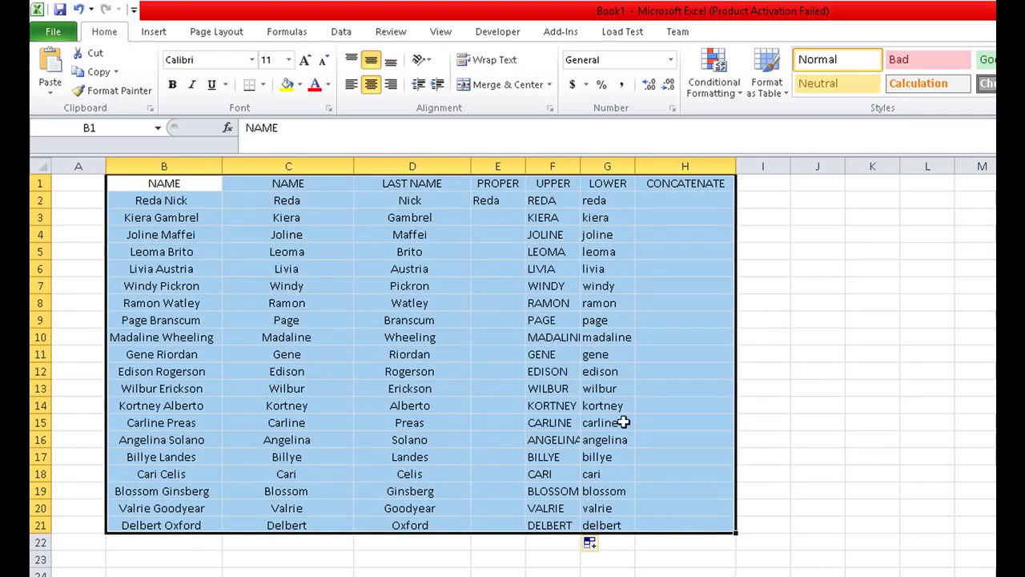
pyautogui.click(373, 85)
pyautogui.click(374, 84)
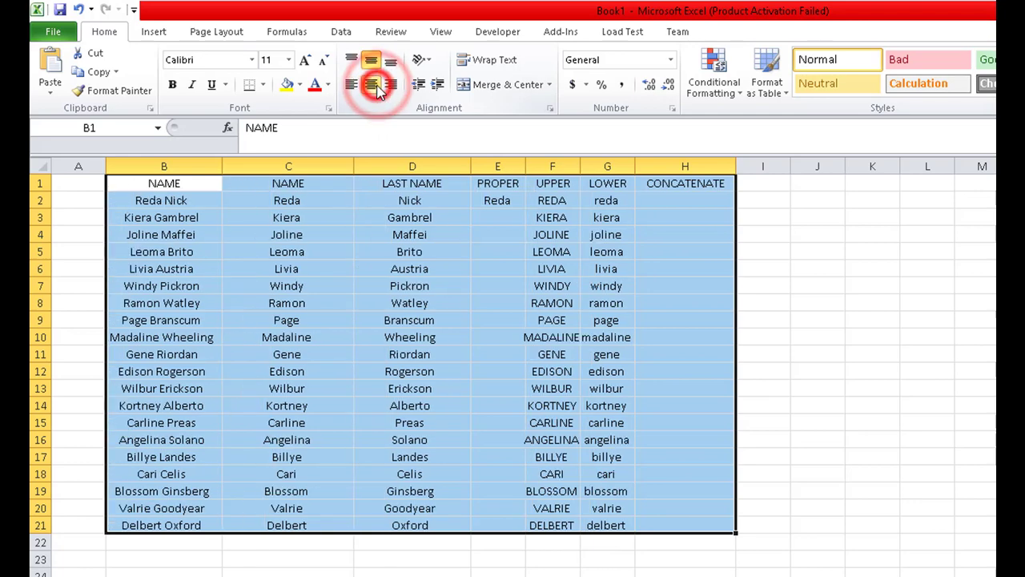
pyautogui.click(371, 61)
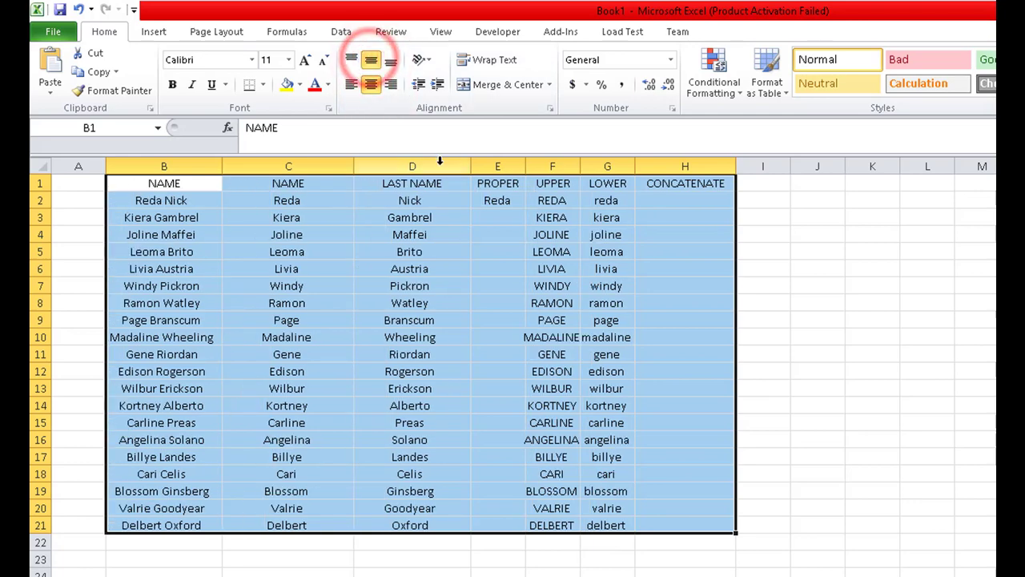
# - Format the range B1:H21 as a table with a header row, using the dark blue style with a black header
pyautogui.click(765, 90)
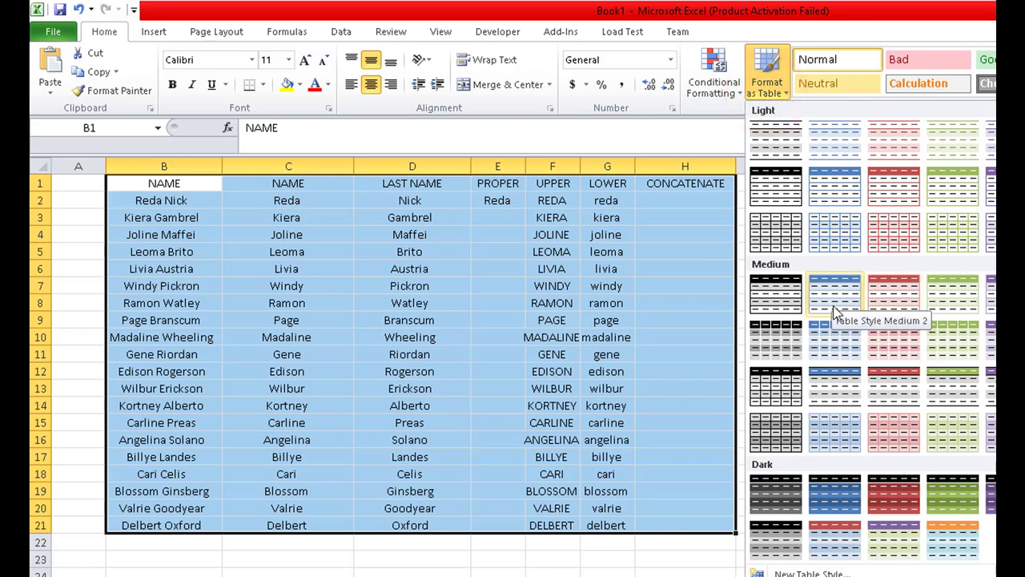
pyautogui.click(850, 495)
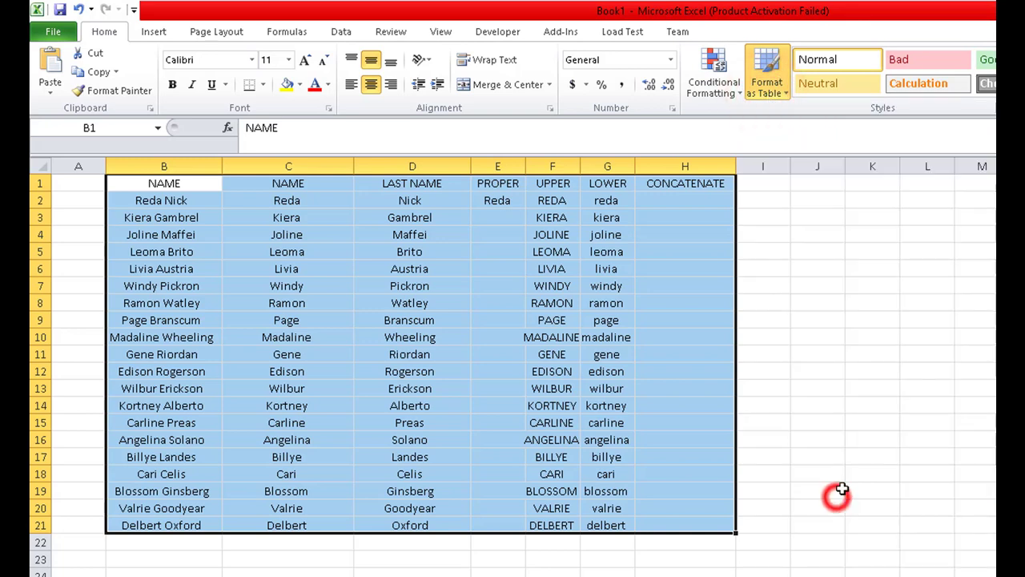
pyautogui.click(985, 398)
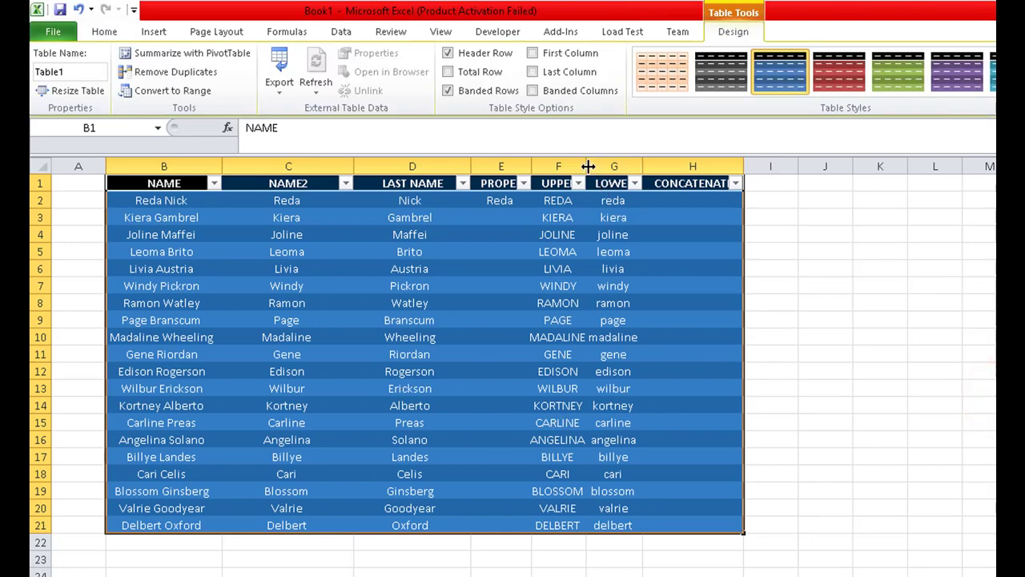
# - Widen columns E, F and G to fit their headings, and fill the PROPER formula from E2 down to E21
pyautogui.moveTo(588, 166); pyautogui.dragTo(709, 166)
pyautogui.click(496, 201)
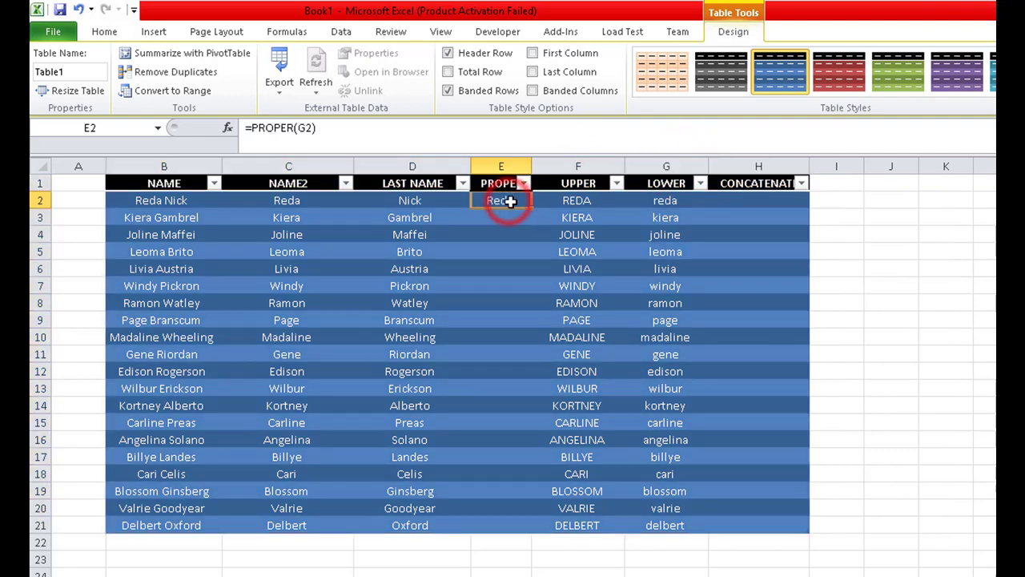
pyautogui.moveTo(531, 161); pyautogui.dragTo(558, 166)
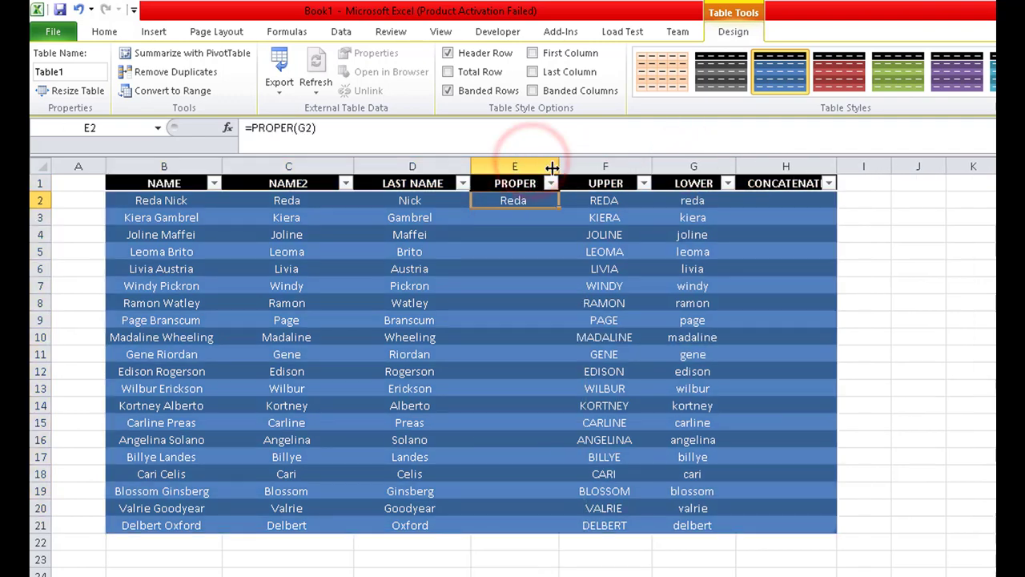
pyautogui.moveTo(560, 207); pyautogui.dragTo(562, 534)
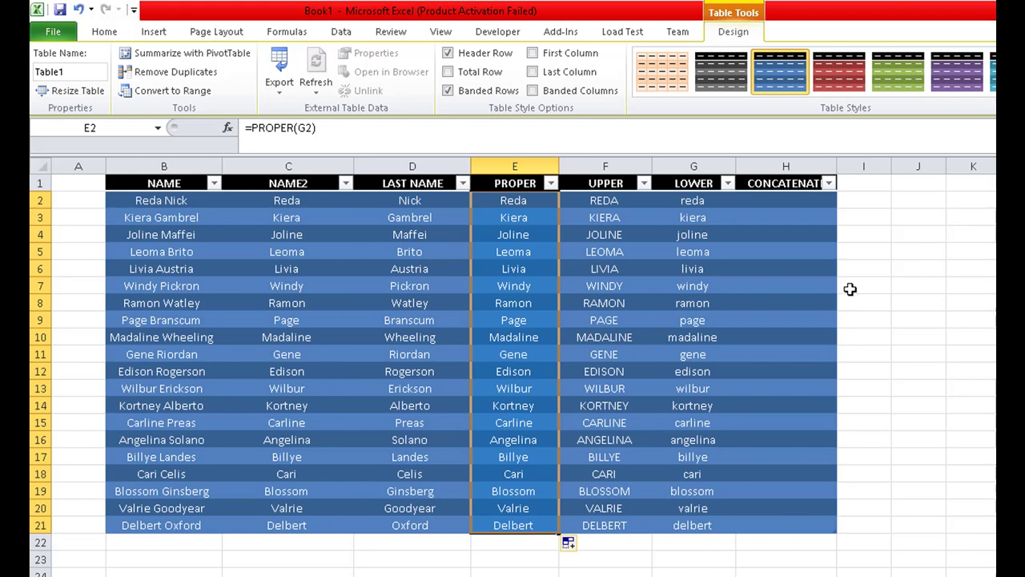
pyautogui.moveTo(837, 169); pyautogui.dragTo(907, 174)
pyautogui.click(798, 202)
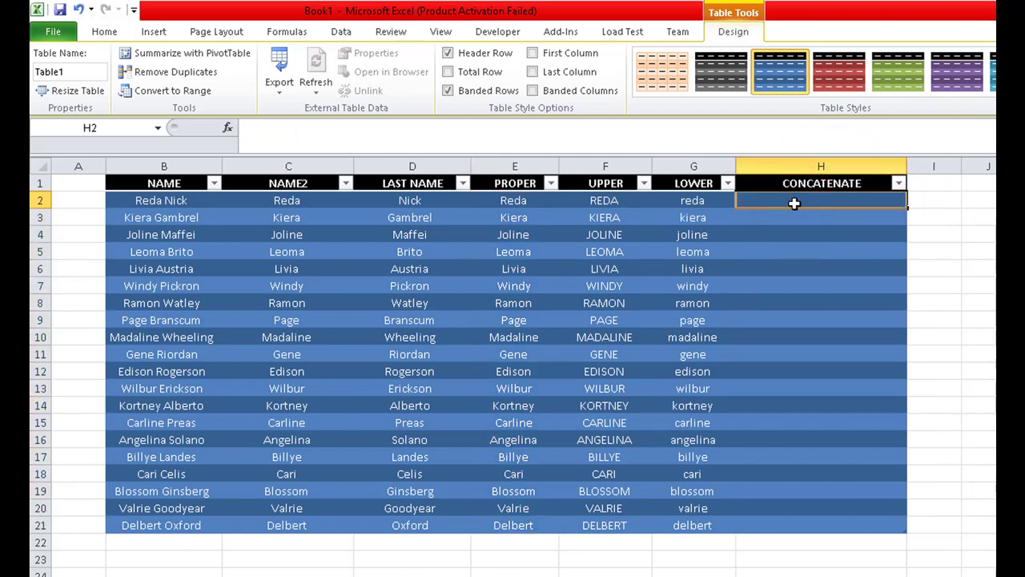
pyautogui.write('=con')
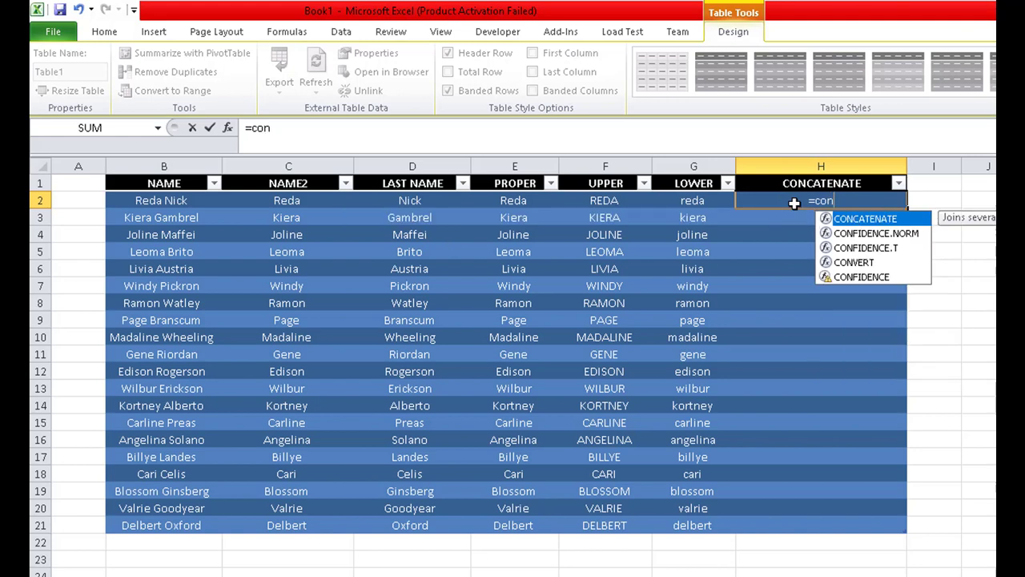
pyautogui.click(870, 221)
pyautogui.click(869, 221)
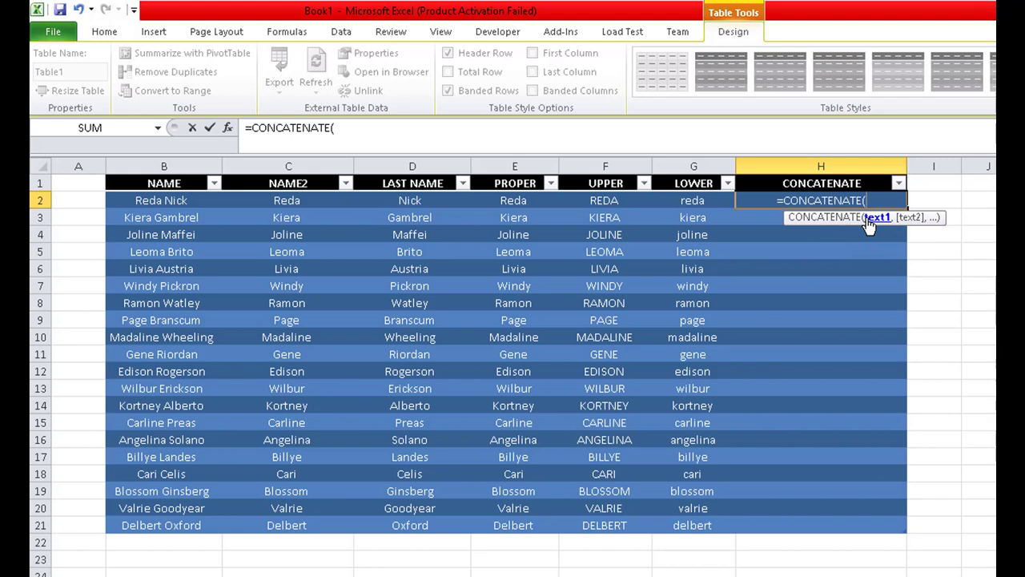
pyautogui.click(303, 202)
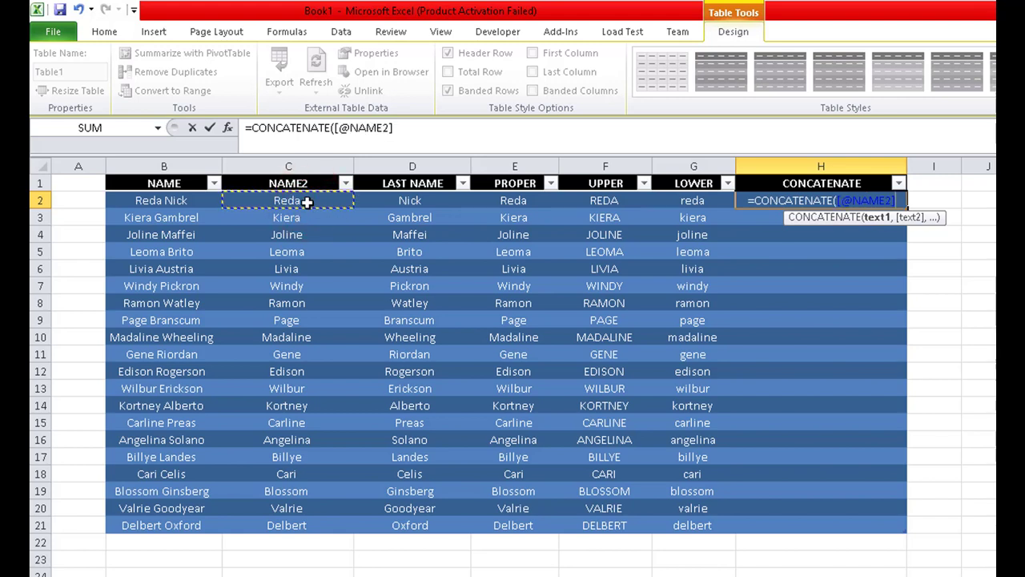
pyautogui.write(',')
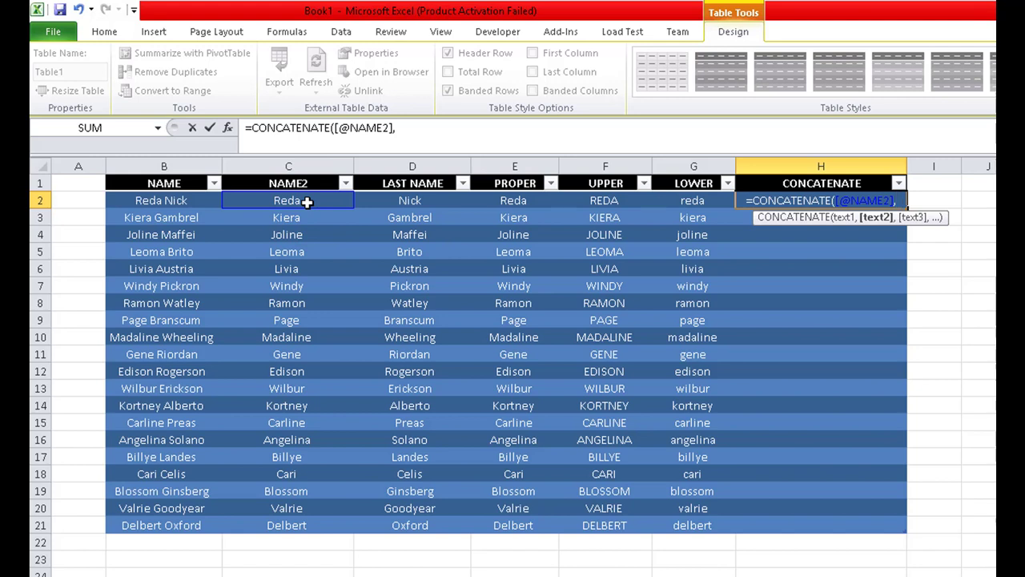
pyautogui.click(406, 202)
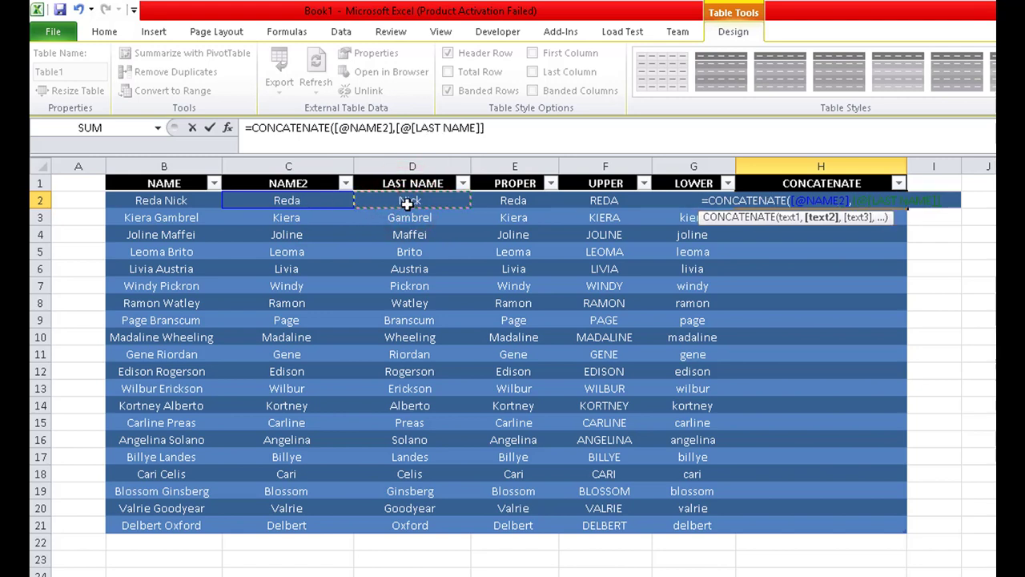
pyautogui.write(')')
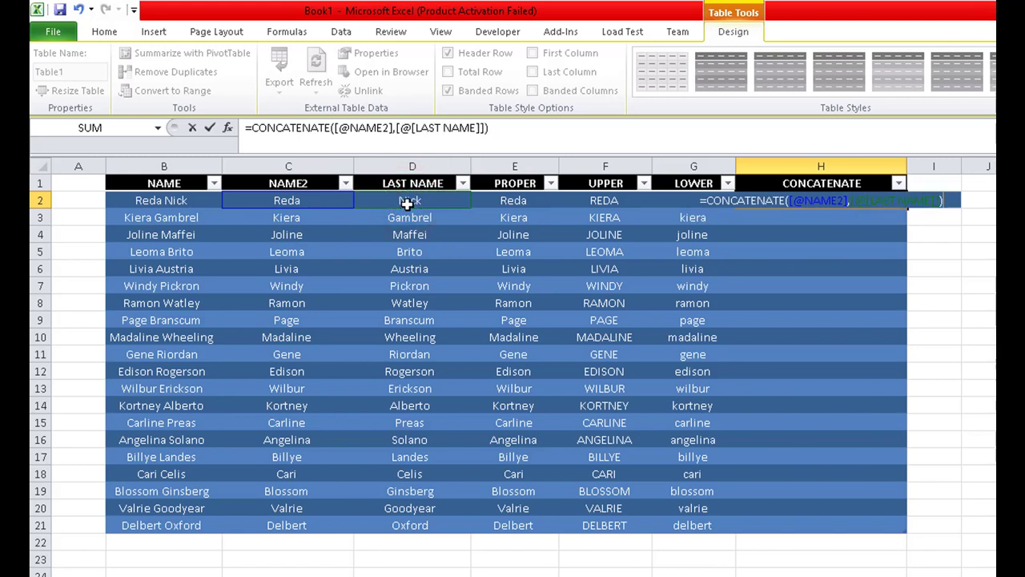
pyautogui.click(397, 128)
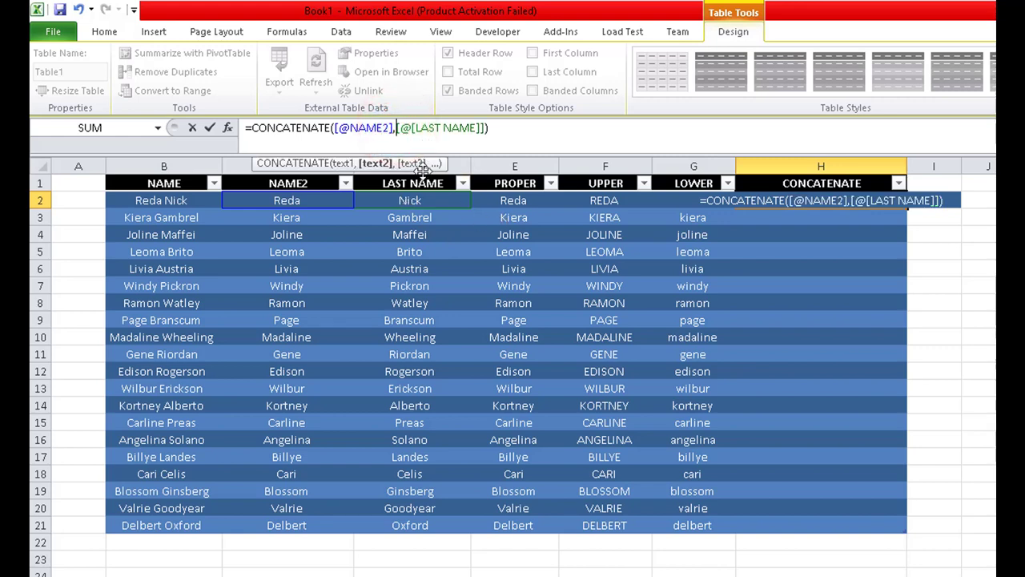
pyautogui.write('" ')
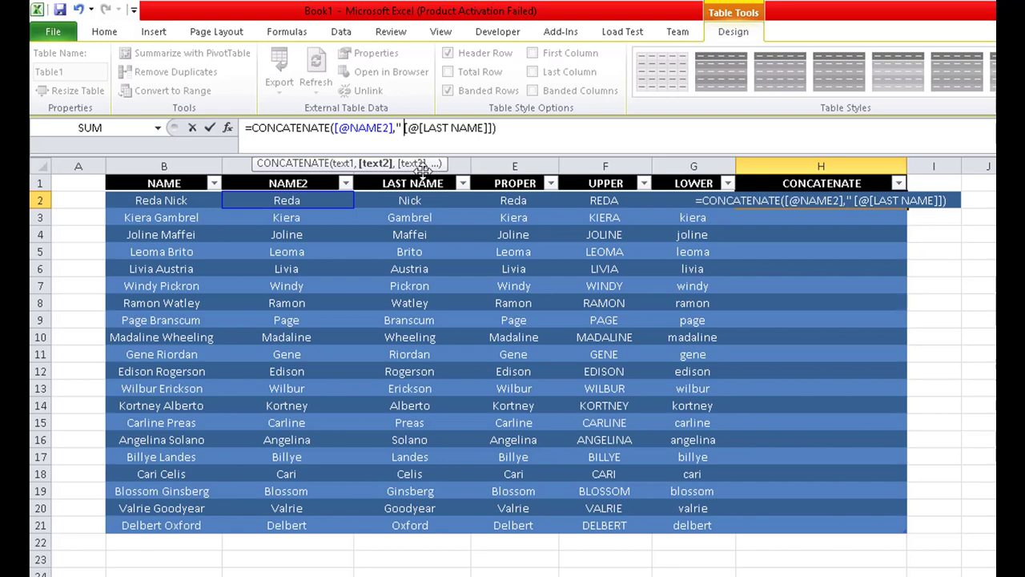
pyautogui.write('",')
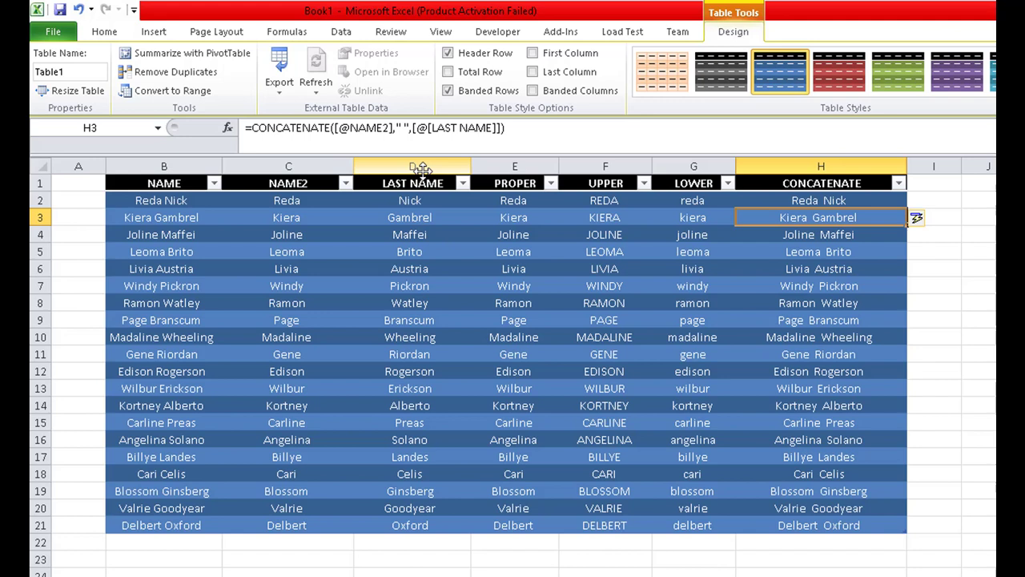
# - Examine the combined names and their formulas cell by cell in the CONCATENATE column, returning to H2
pyautogui.press('Up')
pyautogui.press('Down')
pyautogui.press('Down')
pyautogui.press('Down')
pyautogui.press('Down')
pyautogui.press('Down')
pyautogui.press('Down')
pyautogui.press('Down')
pyautogui.press('Down')
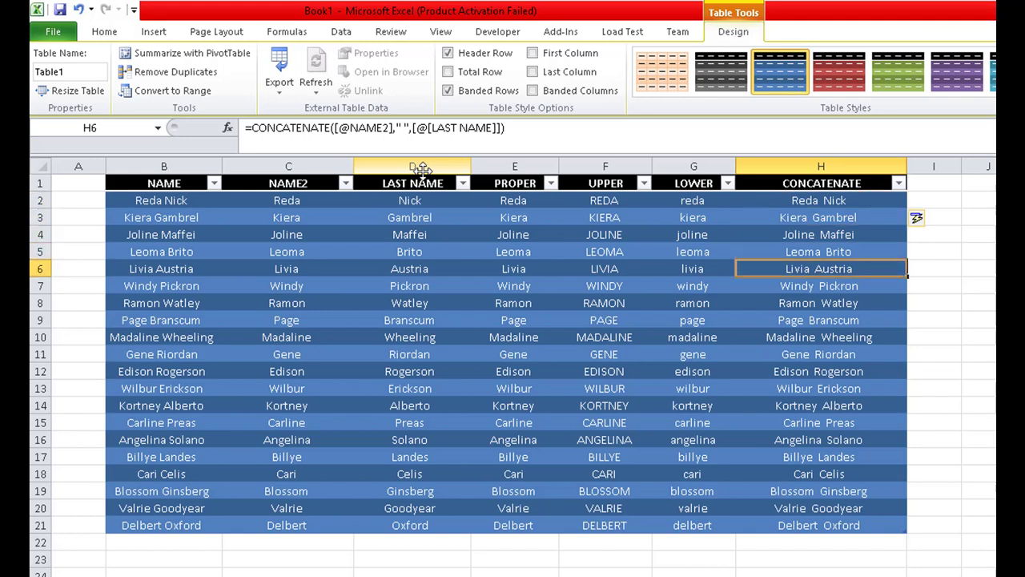
pyautogui.press('Down')
pyautogui.press('Down')
pyautogui.press('Down')
pyautogui.press('Down')
pyautogui.press('Down')
pyautogui.press('Down')
pyautogui.press('Down')
pyautogui.press('Down')
pyautogui.press('Down')
pyautogui.press('Down')
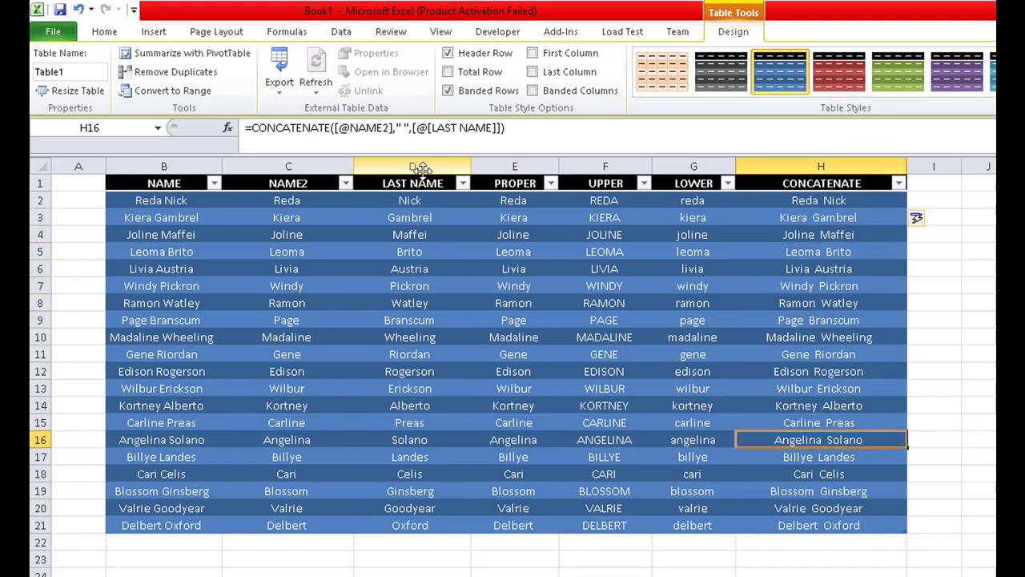
pyautogui.press('Up')
pyautogui.press('Up')
pyautogui.press('Up')
pyautogui.press('Up')
pyautogui.press('Up')
pyautogui.press('Up')
pyautogui.press('Up')
pyautogui.press('Up')
pyautogui.press('Up')
pyautogui.press('Up')
pyautogui.press('Up')
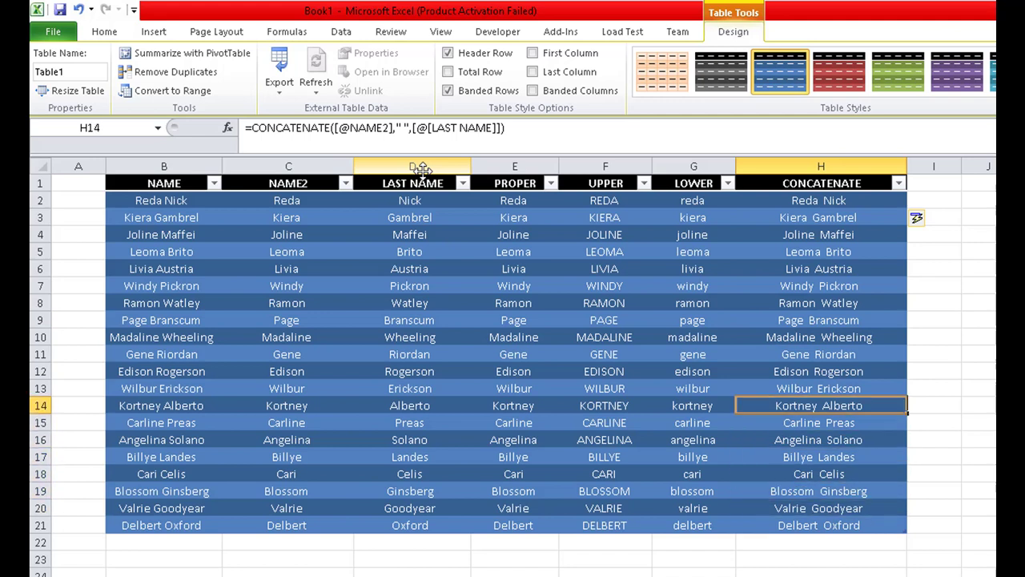
pyautogui.press('Up')
pyautogui.press('Up')
pyautogui.press('Up')
pyautogui.press('Up')
pyautogui.press('Up')
pyautogui.press('Up')
pyautogui.press('Up')
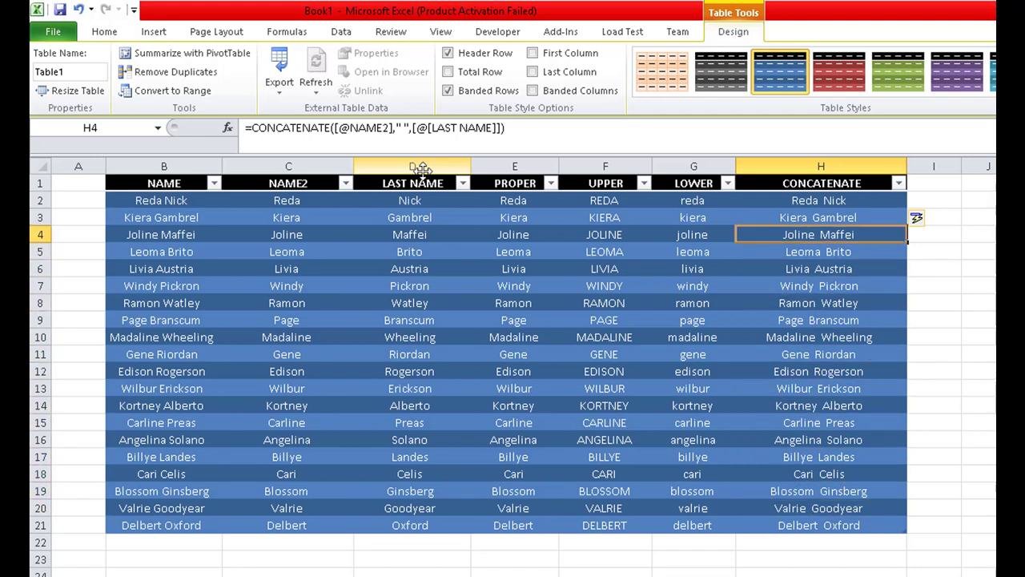
pyautogui.press('Down')
pyautogui.press('Down')
pyautogui.press('Up')
pyautogui.press('Up')
pyautogui.press('Down')
pyautogui.press('Down')
pyautogui.press('Down')
pyautogui.press('Down')
pyautogui.press('Down')
pyautogui.press('Down')
pyautogui.press('Down')
pyautogui.press('Down')
pyautogui.press('Down')
pyautogui.press('Down')
pyautogui.press('Down')
pyautogui.press('Down')
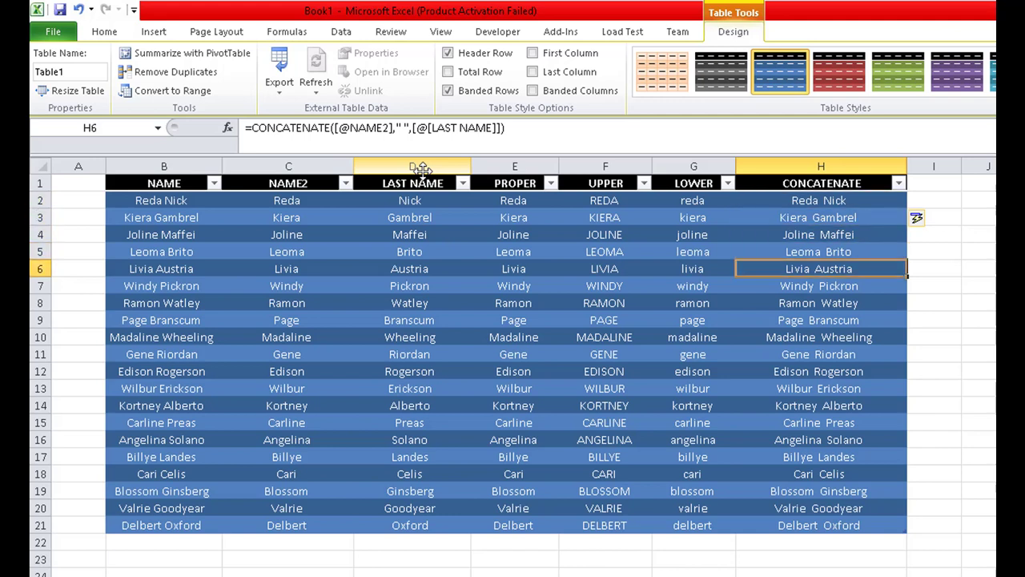
pyautogui.press('Down')
pyautogui.press('Down')
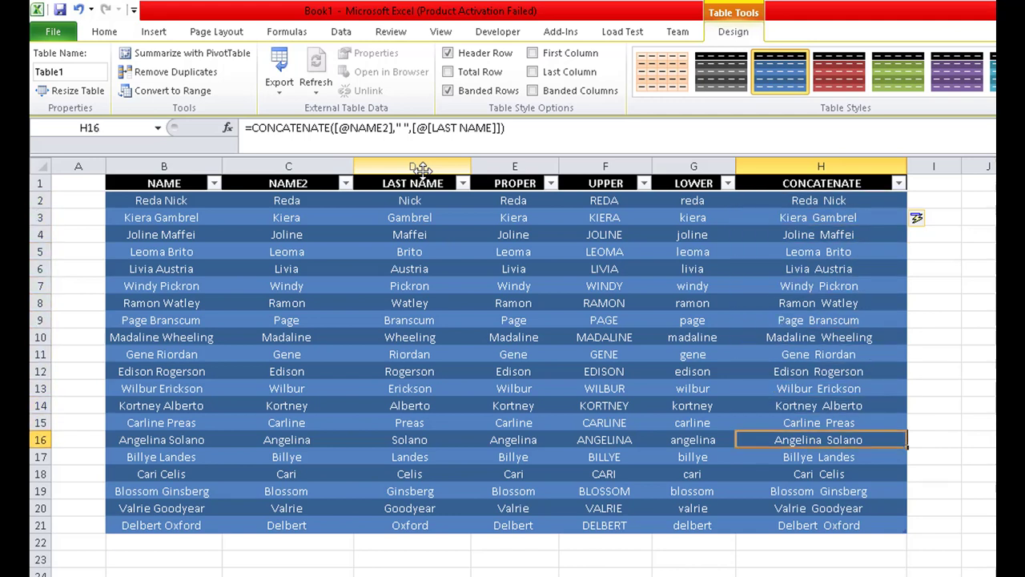
pyautogui.press('Up')
pyautogui.press('Up')
pyautogui.press('Up')
pyautogui.press('Up')
pyautogui.press('Up')
pyautogui.press('Up')
pyautogui.press('Up')
pyautogui.press('Up')
pyautogui.press('Up')
pyautogui.press('Up')
pyautogui.press('Up')
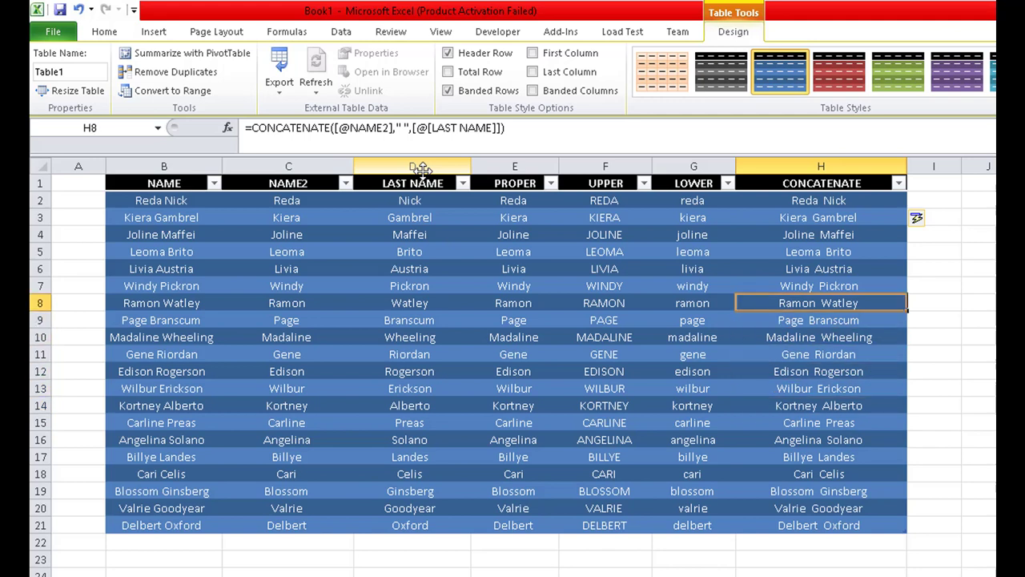
pyautogui.press('Up')
pyautogui.press('Up')
pyautogui.press('Up')
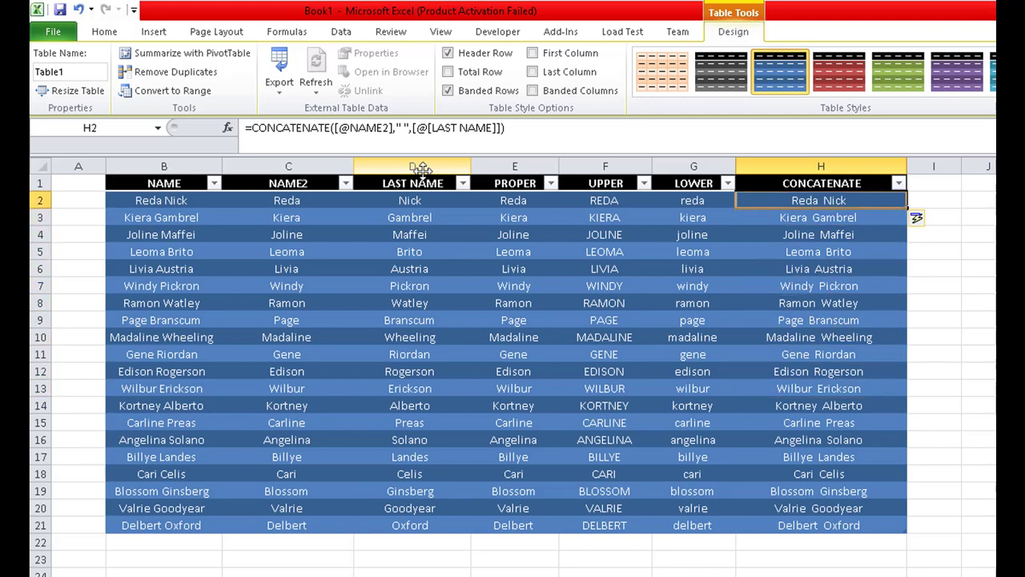
# - Change the separator in the H2 CONCATENATE formula to " - " between the first and last names
pyautogui.click(404, 128)
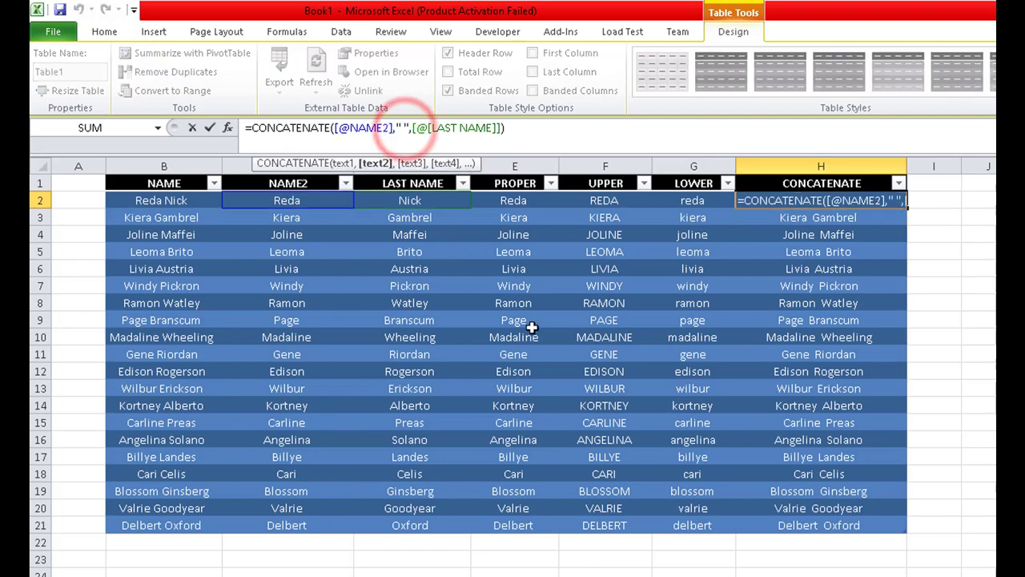
pyautogui.write('-')
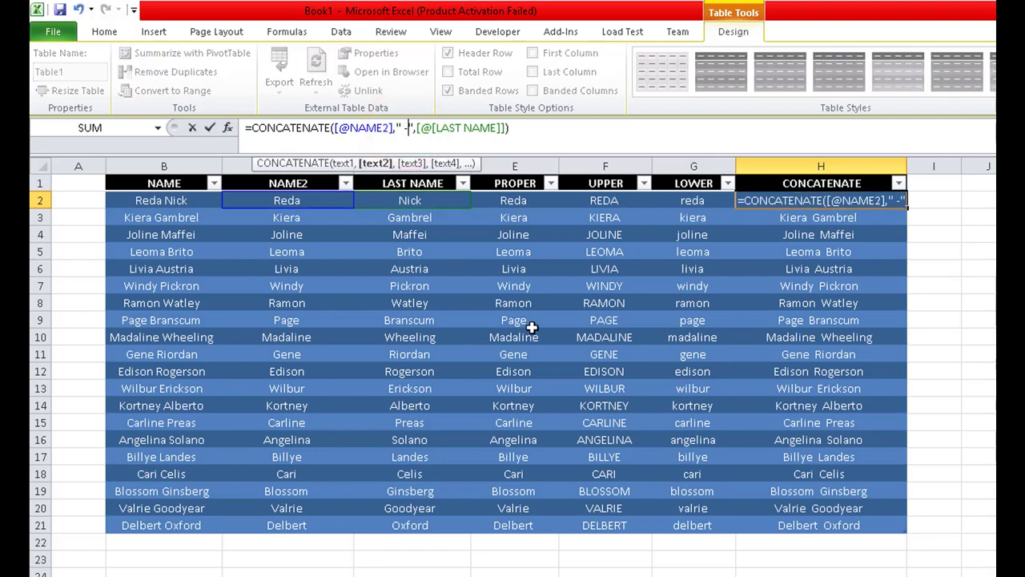
pyautogui.press('Return')
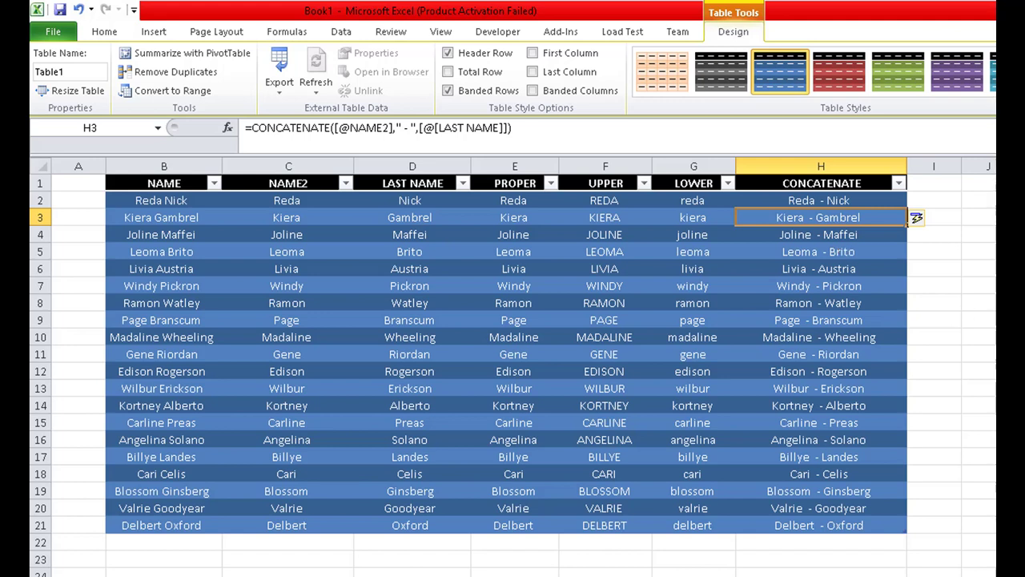
pyautogui.click(934, 252)
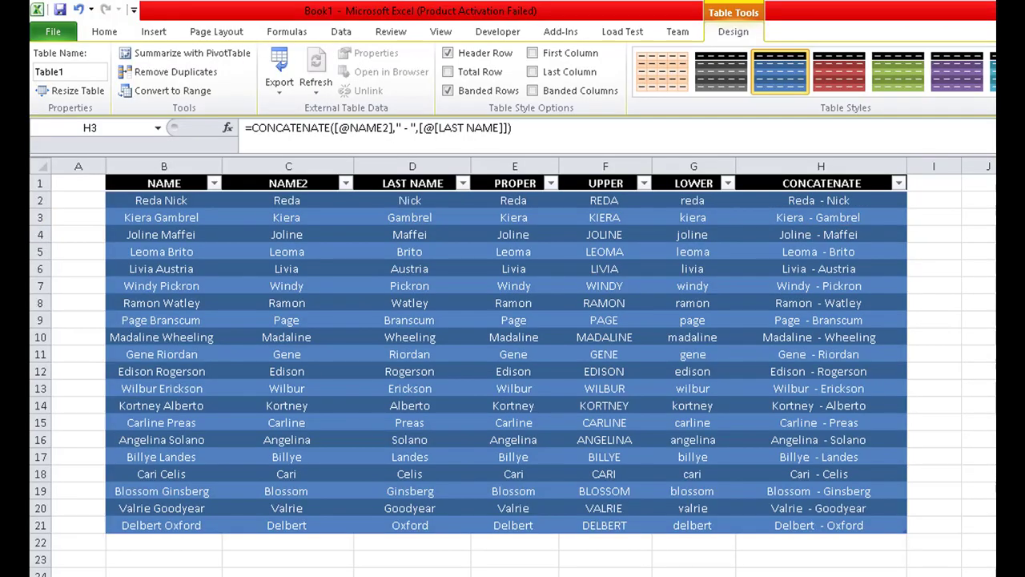